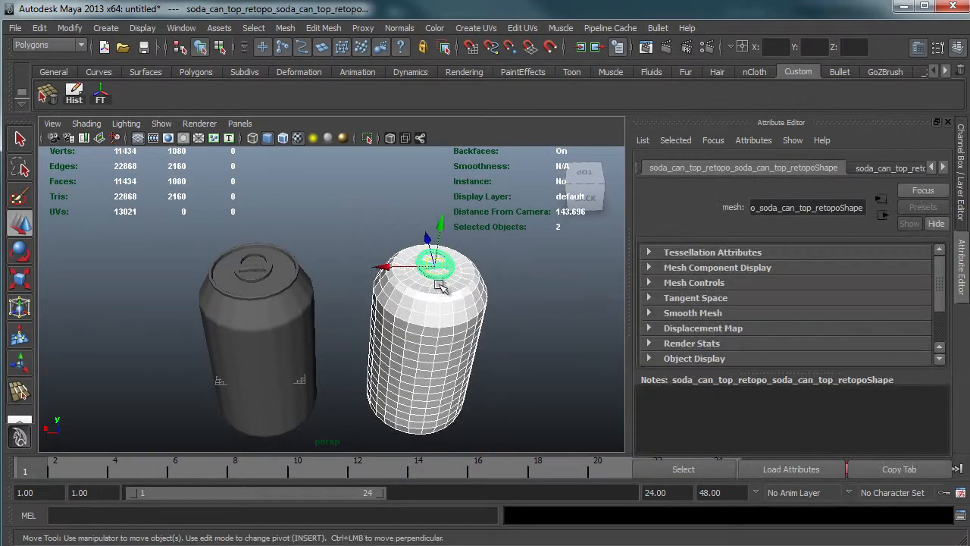
Add the original can to the selection and compare the side and bottom topology of both cans
{"action": "left_click_drag", "start_coordinate": [321, 282], "coordinate": [309, 260], "text": "alt"}
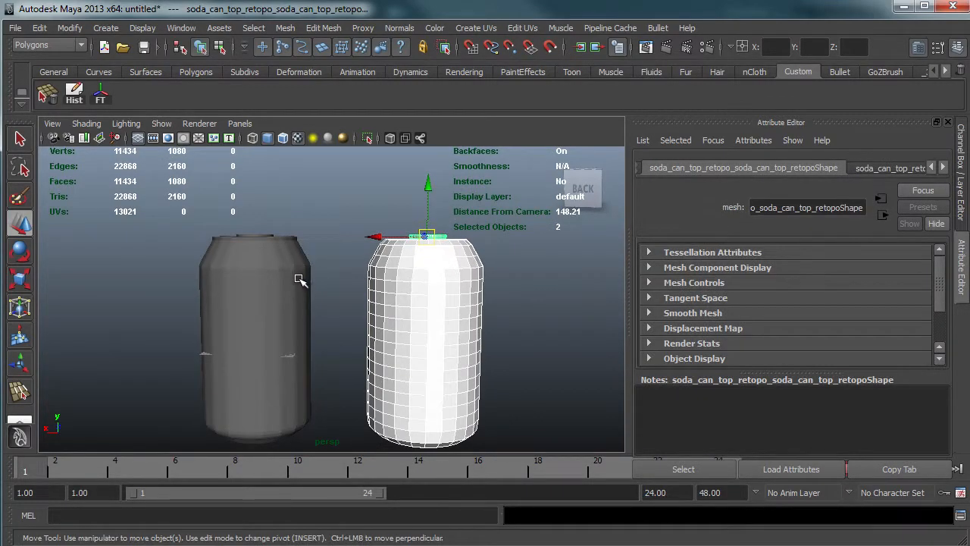
{"action": "left_click", "coordinate": [301, 247], "text": "shift"}
{"action": "right_click_drag", "start_coordinate": [325, 256], "coordinate": [528, 288], "text": "alt"}
{"action": "left_click_drag", "start_coordinate": [528, 288], "coordinate": [258, 246], "text": "alt"}
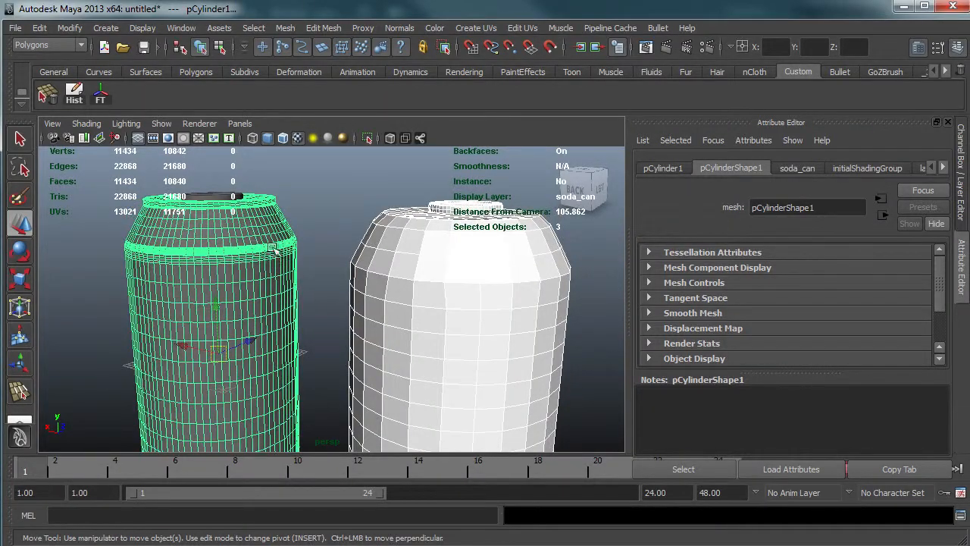
{"action": "left_click_drag", "start_coordinate": [362, 278], "coordinate": [311, 278], "text": "alt"}
{"action": "right_click_drag", "start_coordinate": [318, 276], "coordinate": [470, 262], "text": "alt"}
{"action": "left_click_drag", "start_coordinate": [294, 207], "coordinate": [300, 240], "text": "alt"}
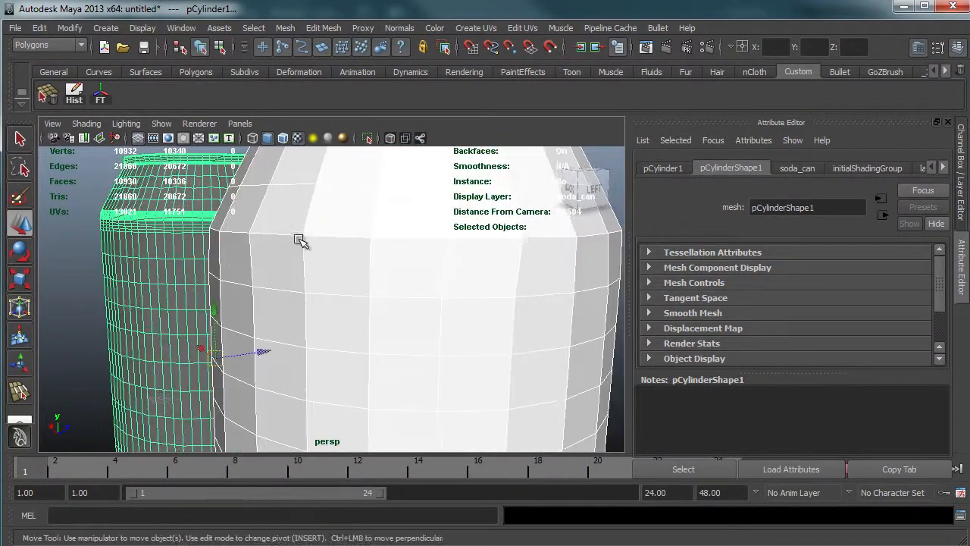
{"action": "right_click_drag", "start_coordinate": [301, 240], "coordinate": [235, 264], "text": "alt"}
{"action": "left_click_drag", "start_coordinate": [236, 264], "coordinate": [443, 280], "text": "alt"}
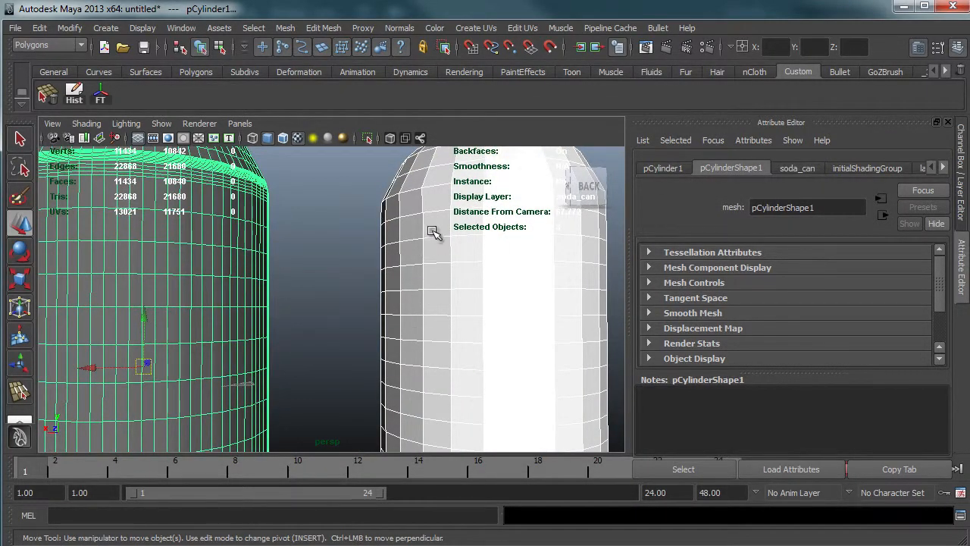
{"action": "left_click_drag", "start_coordinate": [391, 329], "coordinate": [318, 266], "text": "alt"}
{"action": "left_click_drag", "start_coordinate": [376, 249], "coordinate": [407, 267], "text": "alt"}
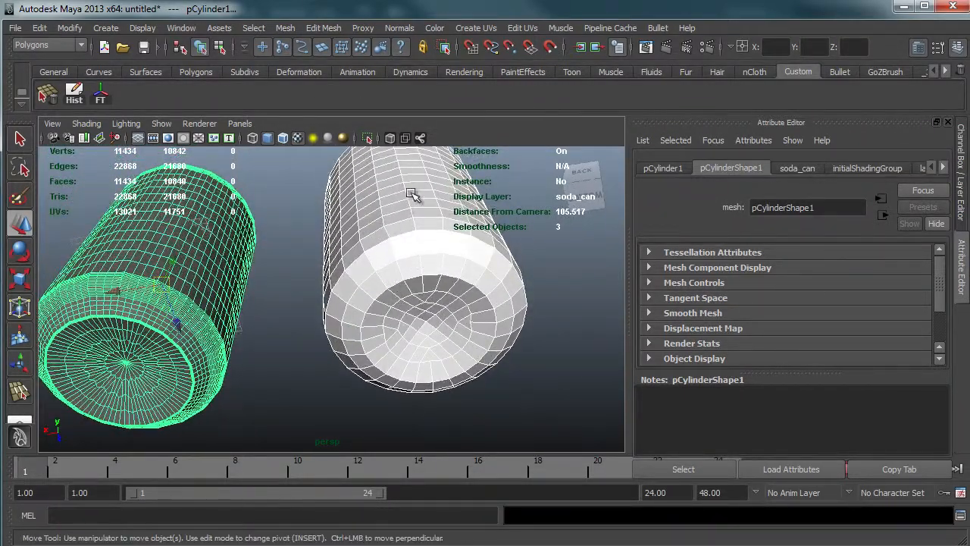
{"action": "mouse_move", "coordinate": [396, 203]}
{"action": "left_mouse_down", "text": "alt"}
{"action": "mouse_move", "coordinate": [395, 162]}
{"action": "mouse_move", "coordinate": [386, 208]}
{"action": "mouse_move", "coordinate": [383, 191]}
{"action": "left_mouse_up", "text": "alt"}
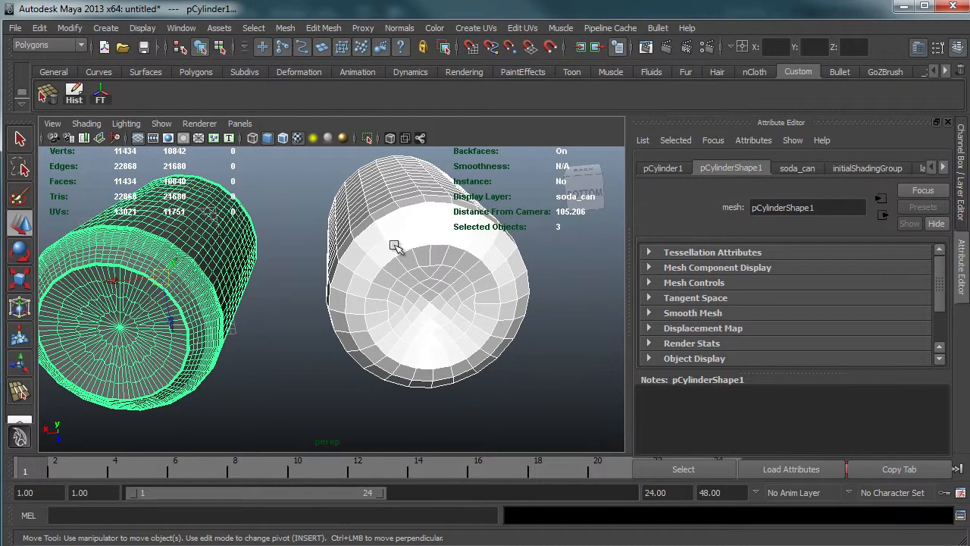
{"action": "left_click_drag", "start_coordinate": [376, 213], "coordinate": [383, 301], "text": "alt"}
Assign a new Lambert material to the selected original and retopologized can objects
{"action": "right_click_drag", "start_coordinate": [409, 295], "coordinate": [421, 494]}
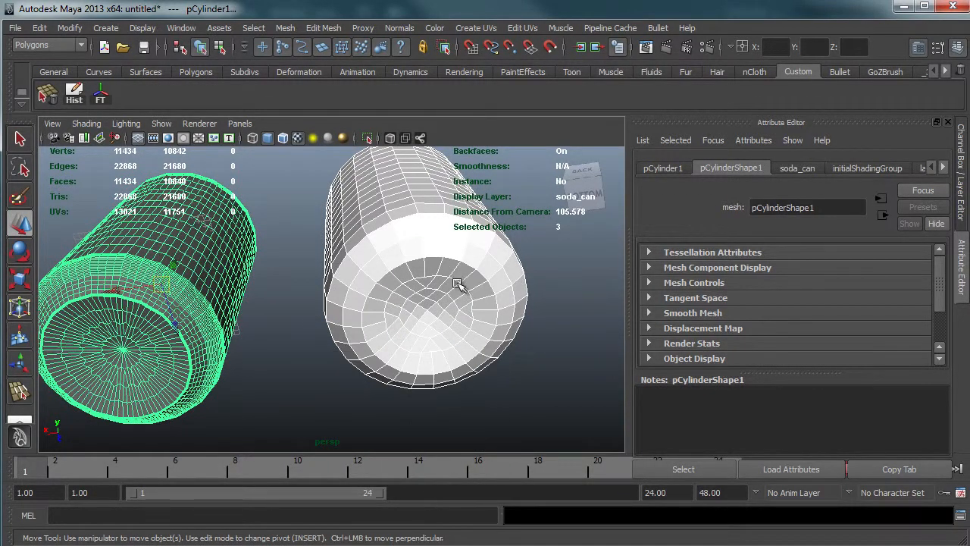
{"action": "left_click_drag", "start_coordinate": [447, 197], "coordinate": [483, 161]}
{"action": "left_click", "coordinate": [485, 286]}
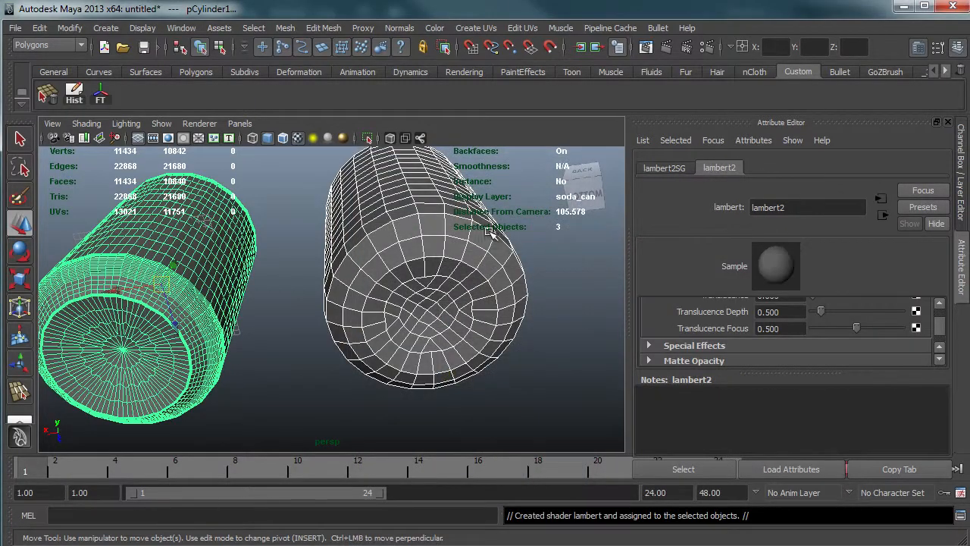
{"action": "left_click_drag", "start_coordinate": [371, 276], "coordinate": [413, 258], "text": "alt"}
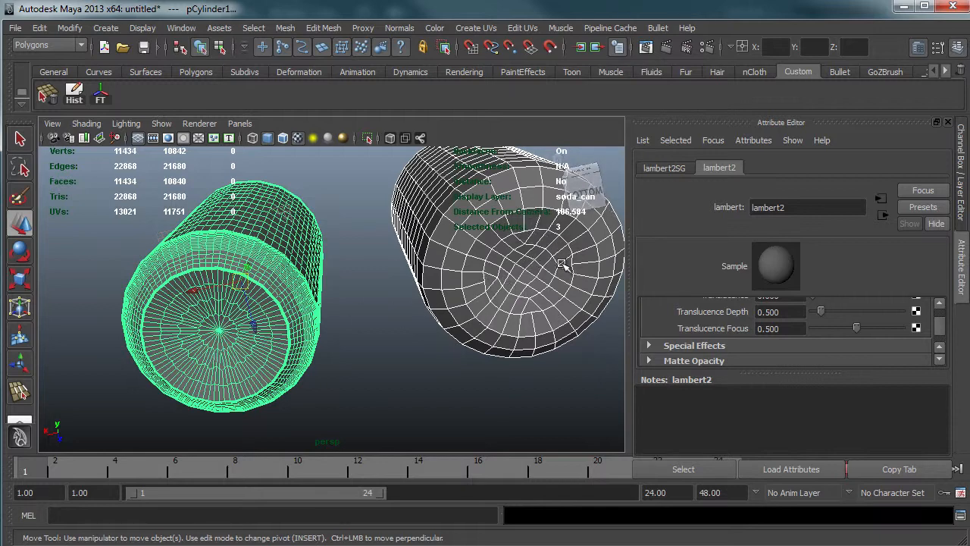
Select only the retopologized can body and subdivide its faces with Add Divisions
{"action": "left_click", "coordinate": [383, 206]}
{"action": "left_click", "coordinate": [427, 217]}
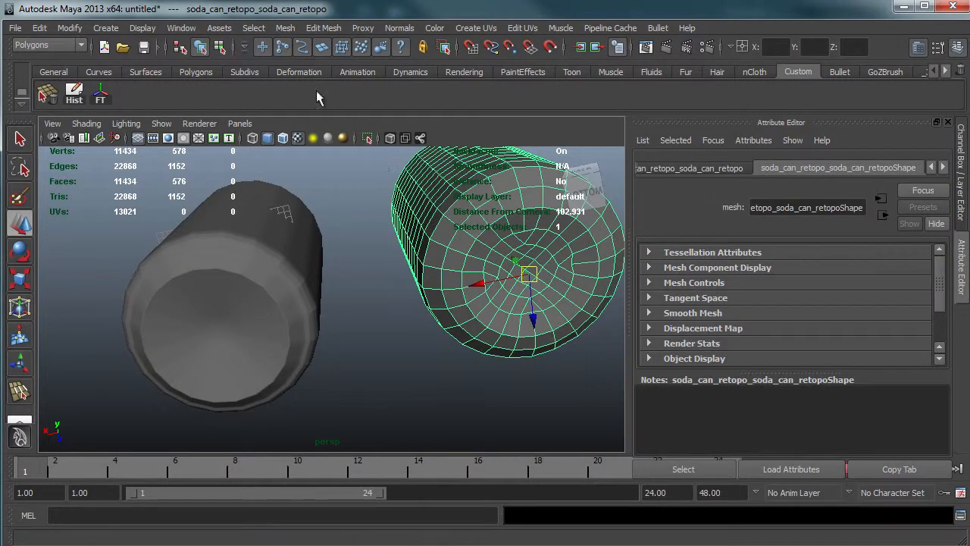
{"action": "left_click", "coordinate": [325, 29]}
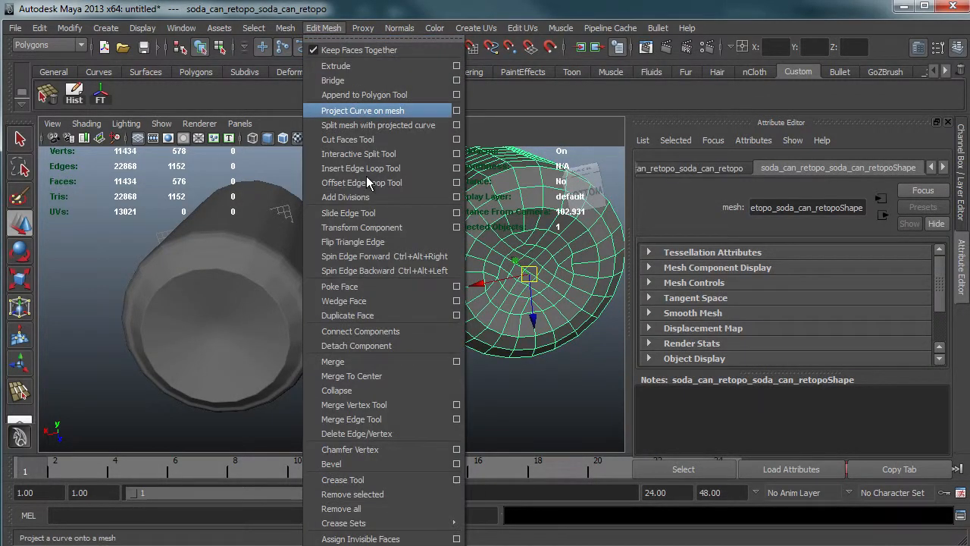
{"action": "left_click", "coordinate": [375, 207]}
{"action": "left_click", "coordinate": [368, 248]}
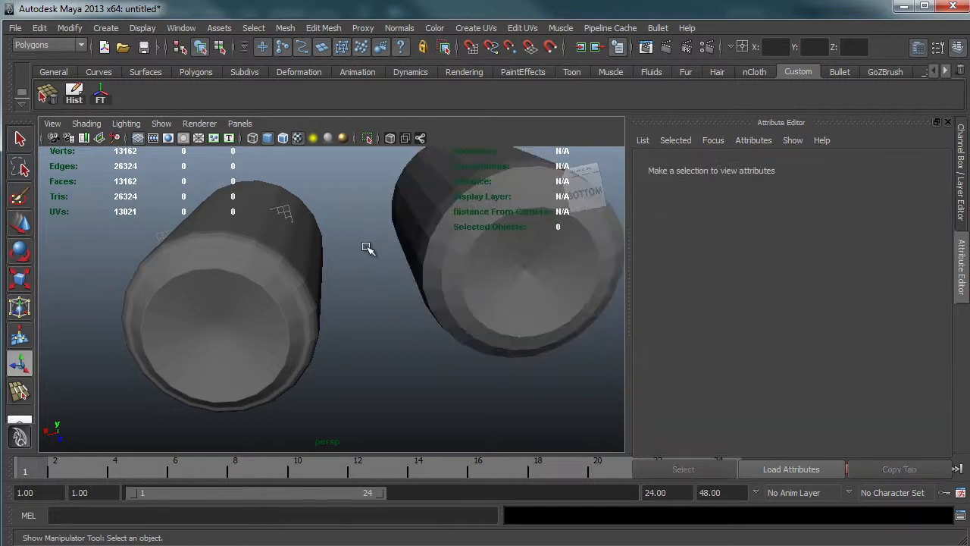
{"action": "left_click", "coordinate": [506, 291]}
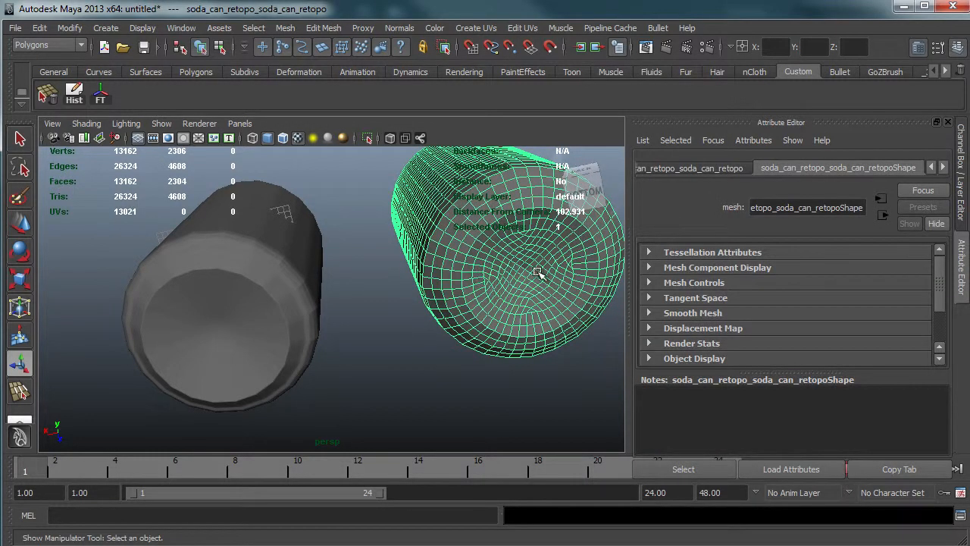
Select both cans together and compare the subdivided retopo mesh with the original's wireframe
{"action": "left_click", "coordinate": [320, 342]}
{"action": "left_click", "coordinate": [466, 303]}
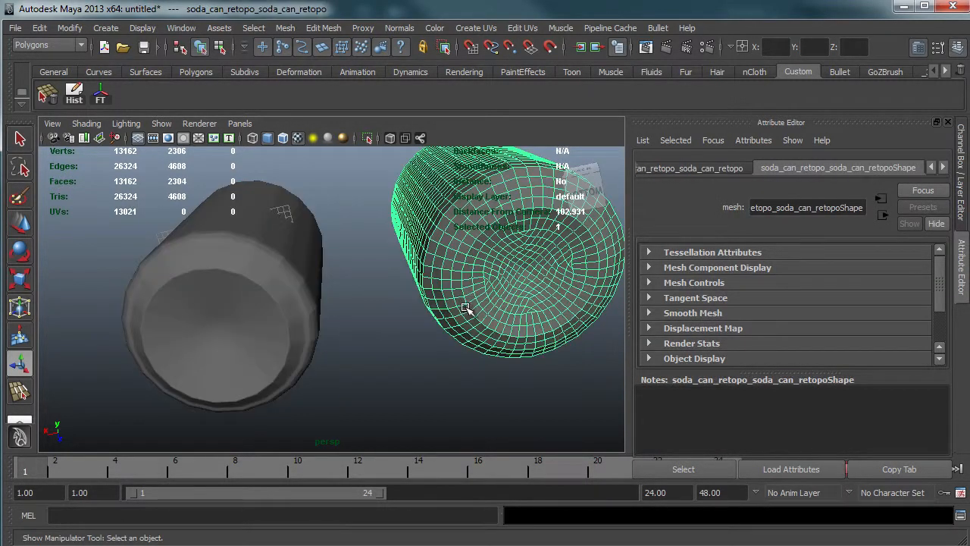
{"action": "left_click", "coordinate": [292, 330], "text": "shift"}
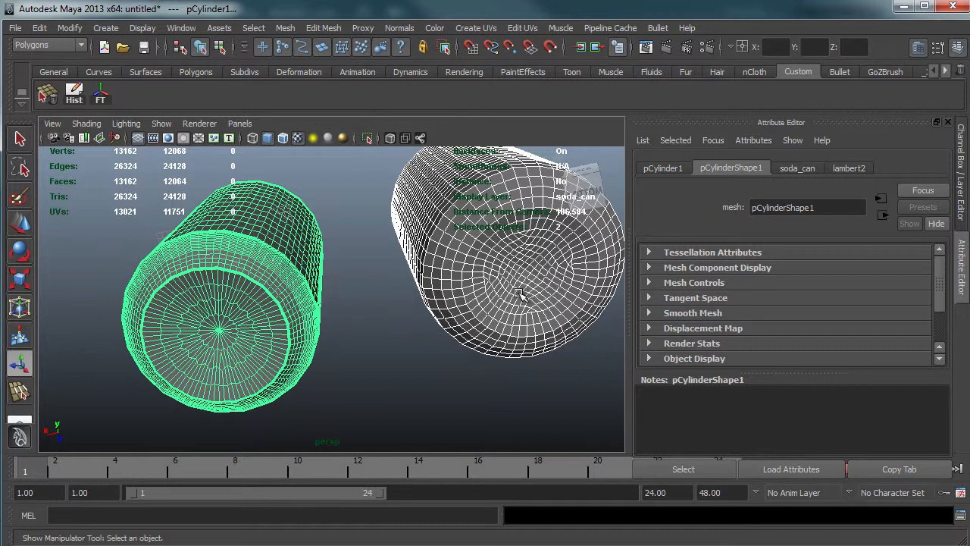
{"action": "left_click", "coordinate": [362, 302]}
{"action": "mouse_move", "coordinate": [392, 290]}
{"action": "left_mouse_down", "text": "alt"}
{"action": "mouse_move", "coordinate": [369, 319]}
{"action": "mouse_move", "coordinate": [489, 302]}
{"action": "left_mouse_up", "text": "alt"}
{"action": "left_click", "coordinate": [493, 303]}
{"action": "left_click_drag", "start_coordinate": [411, 336], "coordinate": [415, 319], "text": "alt"}
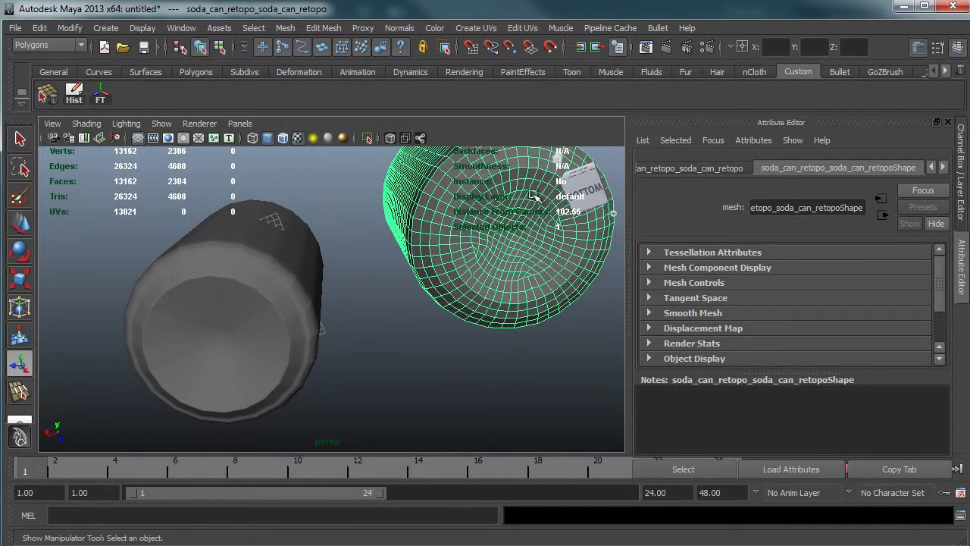
Undo the divisions added to the retopologized can body
{"action": "left_click", "coordinate": [416, 317]}
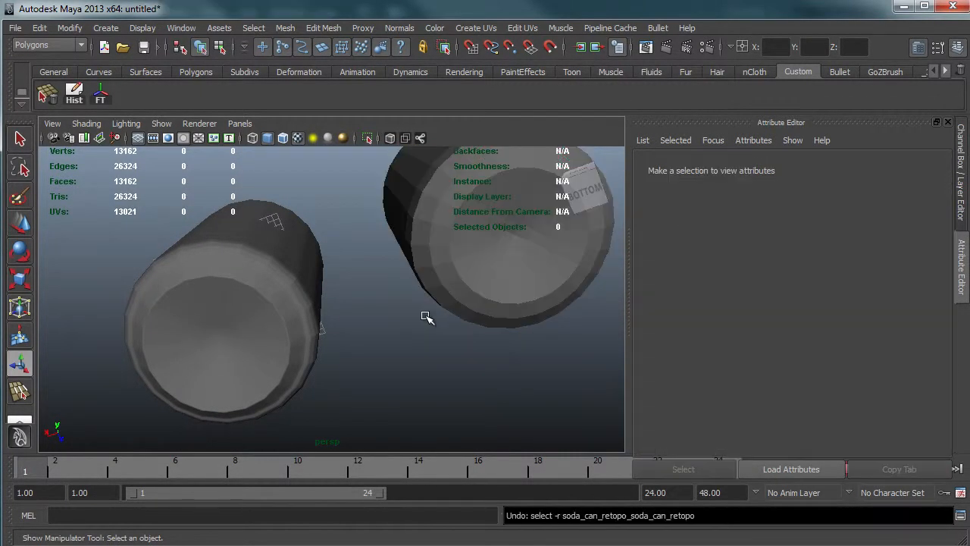
{"action": "key", "text": "ctrl+z"}
{"action": "key", "text": "ctrl+z"}
{"action": "key", "text": "ctrl+z"}
{"action": "key", "text": "ctrl+z"}
{"action": "key", "text": "ctrl+z"}
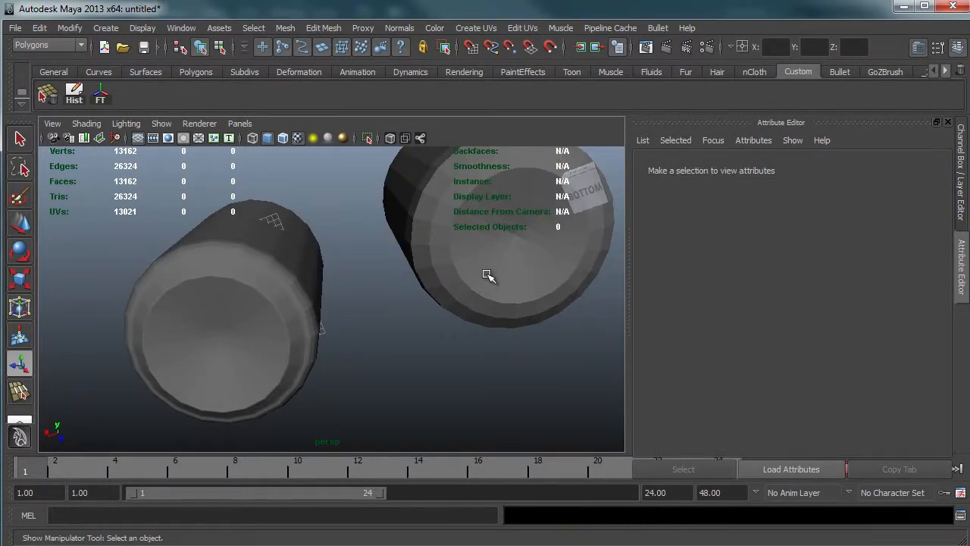
{"action": "key", "text": "ctrl+z"}
{"action": "key", "text": "ctrl+z"}
{"action": "key", "text": "ctrl+z"}
Examine the top of the retopologized can against the original's rim and edge flow
{"action": "right_click_drag", "start_coordinate": [379, 293], "coordinate": [304, 283], "text": "alt"}
{"action": "left_click_drag", "start_coordinate": [304, 283], "coordinate": [331, 346], "text": "alt"}
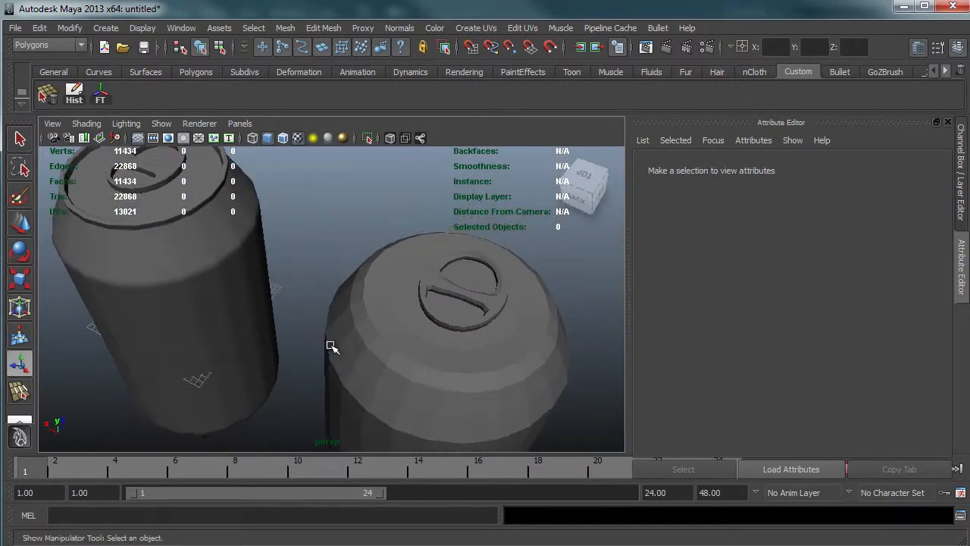
{"action": "left_click", "coordinate": [351, 340]}
{"action": "left_click_drag", "start_coordinate": [380, 278], "coordinate": [360, 307], "text": "alt"}
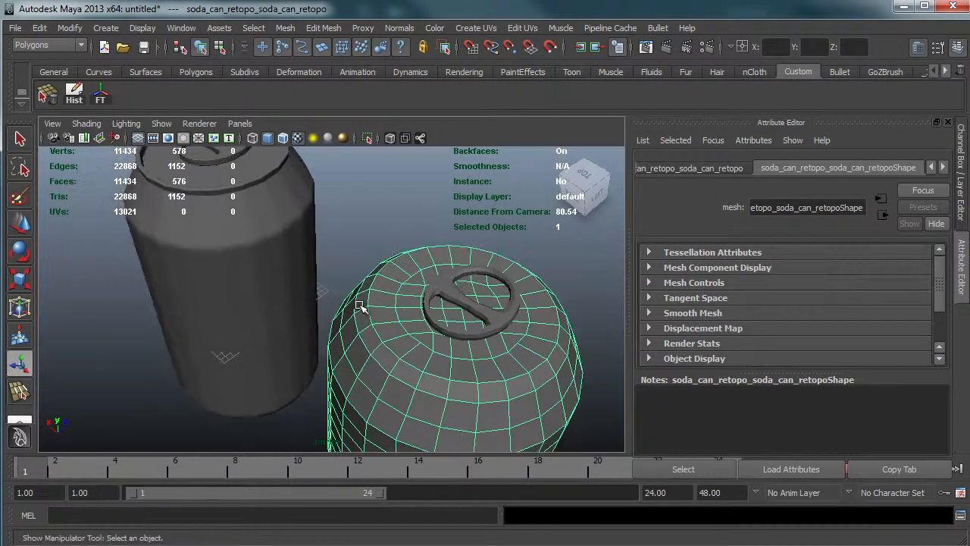
{"action": "right_click_drag", "start_coordinate": [360, 306], "coordinate": [461, 303], "text": "alt"}
{"action": "left_click_drag", "start_coordinate": [461, 303], "coordinate": [497, 326], "text": "alt"}
{"action": "left_click", "coordinate": [264, 302], "text": "shift"}
{"action": "left_click_drag", "start_coordinate": [375, 304], "coordinate": [283, 285], "text": "alt"}
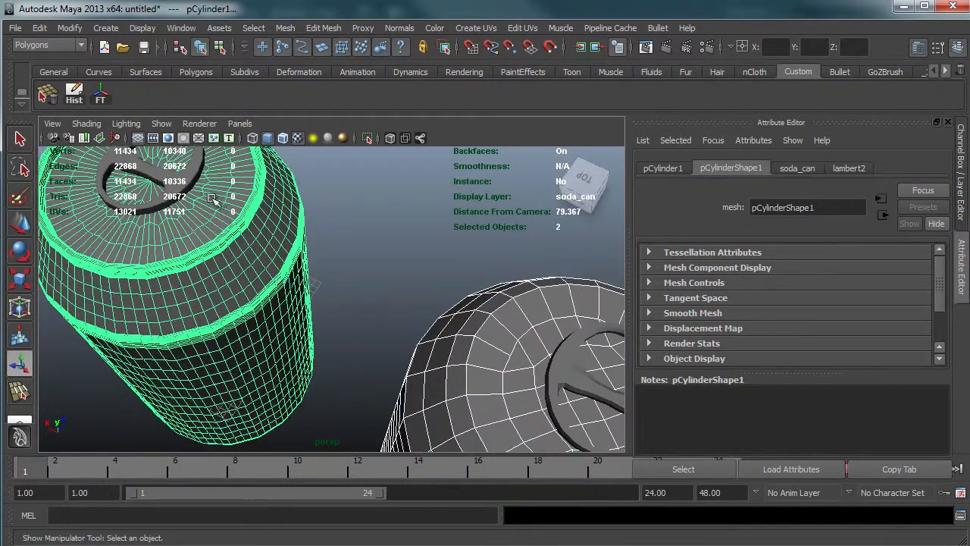
{"action": "left_click", "coordinate": [407, 279]}
{"action": "left_click_drag", "start_coordinate": [409, 281], "coordinate": [373, 262], "text": "alt"}
{"action": "left_click", "coordinate": [440, 283]}
{"action": "left_click_drag", "start_coordinate": [442, 286], "coordinate": [310, 270], "text": "alt"}
{"action": "right_click_drag", "start_coordinate": [310, 270], "coordinate": [405, 284], "text": "alt"}
{"action": "mouse_move", "coordinate": [404, 284]}
{"action": "left_mouse_down", "text": "alt"}
{"action": "mouse_move", "coordinate": [372, 305]}
{"action": "mouse_move", "coordinate": [403, 290]}
{"action": "left_mouse_up", "text": "alt"}
{"action": "right_click_drag", "start_coordinate": [403, 290], "coordinate": [163, 297], "text": "alt"}
{"action": "left_click_drag", "start_coordinate": [293, 303], "coordinate": [303, 341], "text": "alt"}
{"action": "left_click", "coordinate": [293, 243]}
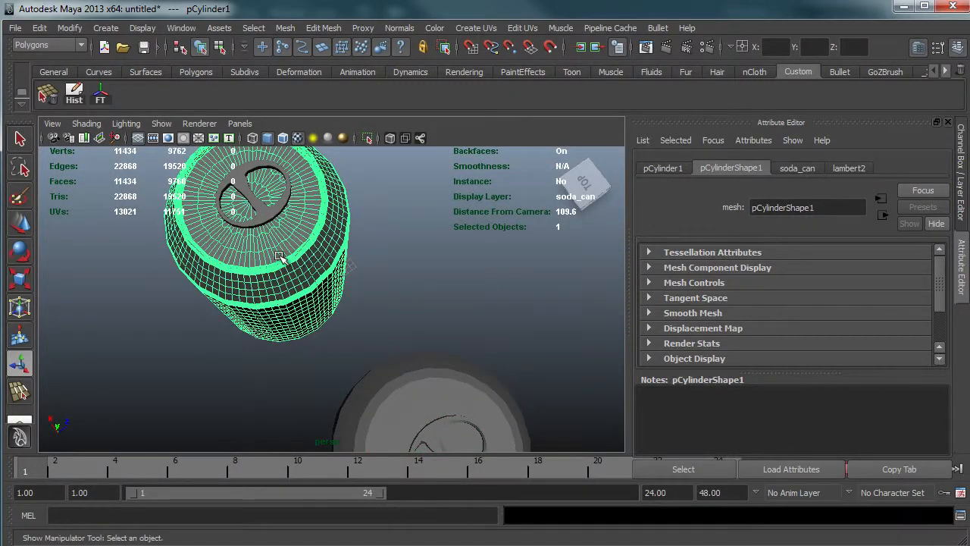
{"action": "mouse_move", "coordinate": [324, 277]}
{"action": "left_mouse_down", "text": "alt"}
{"action": "mouse_move", "coordinate": [377, 296]}
{"action": "mouse_move", "coordinate": [336, 295]}
{"action": "mouse_move", "coordinate": [390, 255]}
{"action": "mouse_move", "coordinate": [377, 291]}
{"action": "mouse_move", "coordinate": [379, 274]}
{"action": "mouse_move", "coordinate": [425, 260]}
{"action": "left_mouse_up", "text": "alt"}
{"action": "left_click", "coordinate": [376, 289]}
Insert two closely spaced edge loops around the outer edge of the retopologized can's top with the Insert Edge Loop Tool
{"action": "right_click_drag", "start_coordinate": [425, 260], "coordinate": [527, 247], "text": "alt"}
{"action": "middle_click_drag", "start_coordinate": [342, 253], "coordinate": [291, 291], "text": "alt"}
{"action": "right_click_drag", "start_coordinate": [366, 237], "coordinate": [365, 236]}
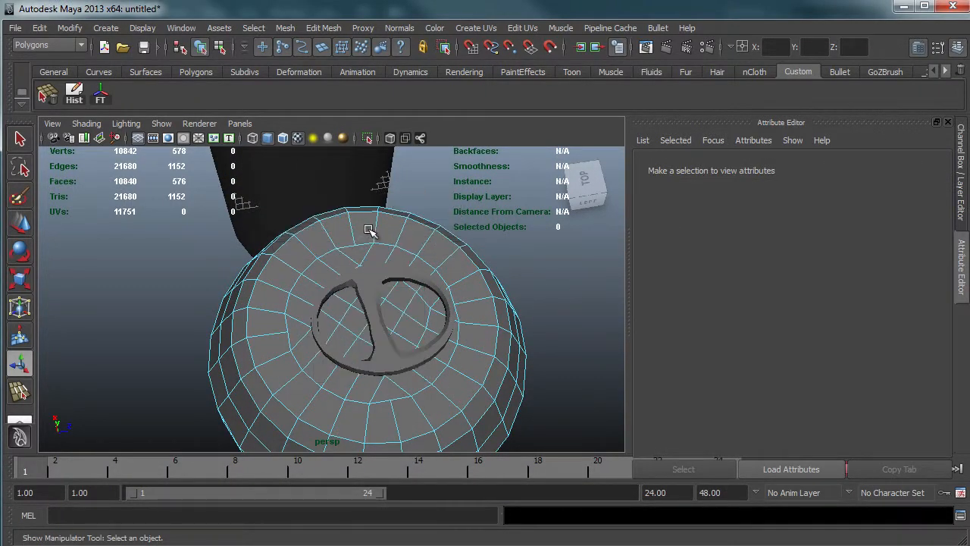
{"action": "right_click_drag", "start_coordinate": [364, 220], "coordinate": [422, 212]}
{"action": "left_click", "coordinate": [357, 245]}
{"action": "right_click_drag", "start_coordinate": [356, 244], "coordinate": [355, 245], "text": "shift"}
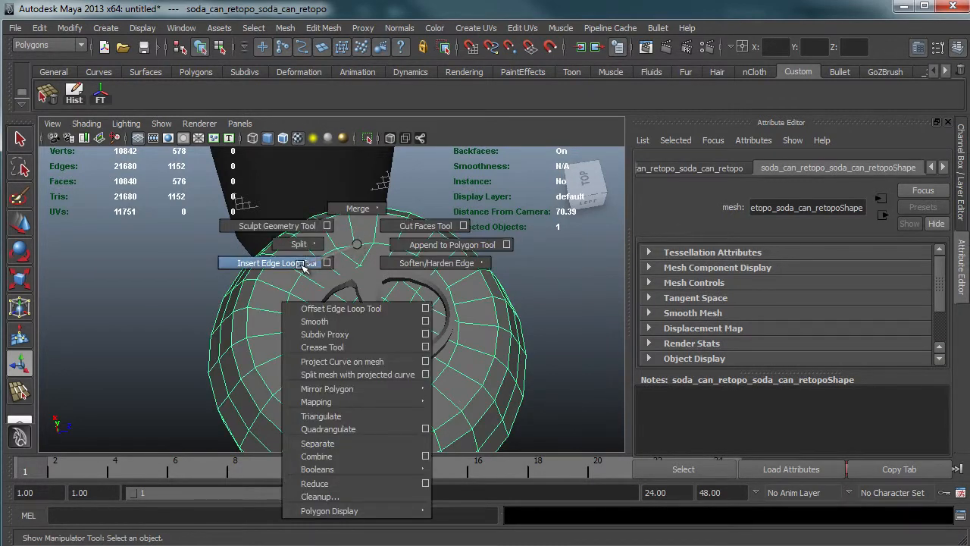
{"action": "right_click_drag", "start_coordinate": [302, 265], "coordinate": [299, 265], "text": "shift"}
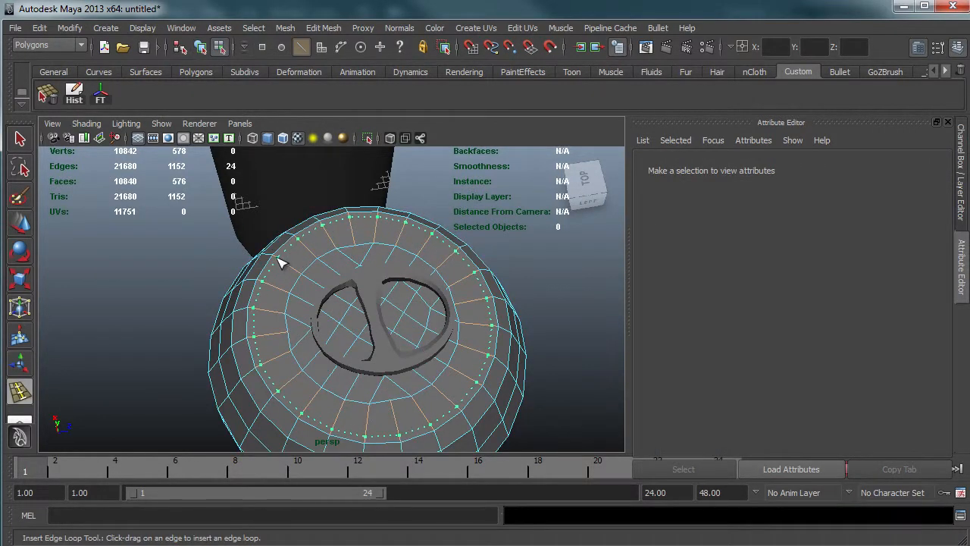
{"action": "left_click_drag", "start_coordinate": [277, 257], "coordinate": [329, 278]}
{"action": "right_click_drag", "start_coordinate": [322, 278], "coordinate": [364, 275], "text": "alt"}
{"action": "left_click_drag", "start_coordinate": [365, 280], "coordinate": [340, 365], "text": "alt"}
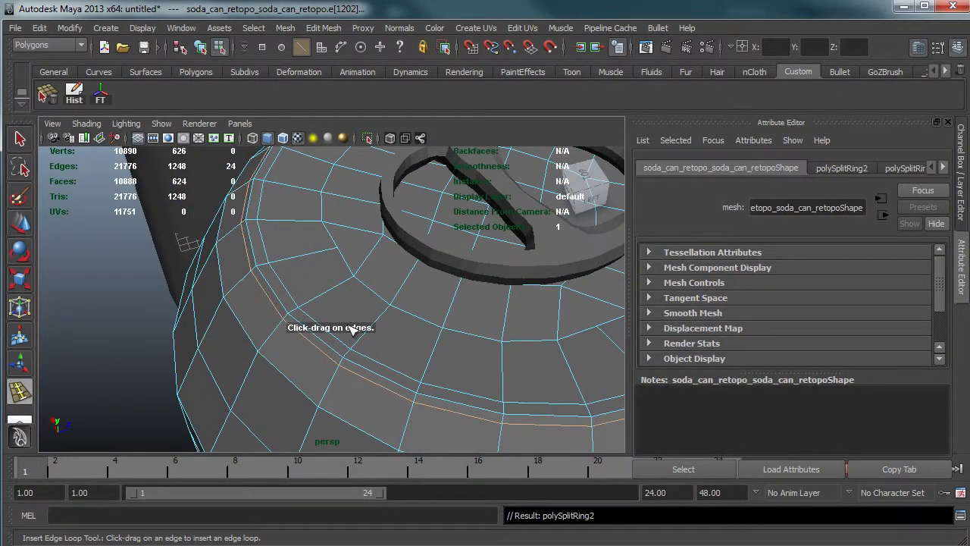
Examine the spacing of the new edge loops around the top of the retopologized can
{"action": "left_click_drag", "start_coordinate": [342, 326], "coordinate": [338, 292], "text": "alt"}
{"action": "right_click_drag", "start_coordinate": [337, 265], "coordinate": [282, 259], "text": "alt"}
{"action": "left_click_drag", "start_coordinate": [294, 260], "coordinate": [304, 310], "text": "alt"}
{"action": "mouse_move", "coordinate": [305, 311]}
{"action": "right_mouse_down", "text": "alt"}
{"action": "mouse_move", "coordinate": [385, 308]}
{"action": "mouse_move", "coordinate": [303, 298]}
{"action": "right_mouse_up", "text": "alt"}
{"action": "middle_click_drag", "start_coordinate": [305, 262], "coordinate": [347, 333], "text": "alt"}
{"action": "mouse_move", "coordinate": [388, 201]}
{"action": "middle_mouse_down", "text": "alt"}
{"action": "mouse_move", "coordinate": [326, 164]}
{"action": "mouse_move", "coordinate": [320, 144]}
{"action": "middle_mouse_up", "text": "alt"}
{"action": "middle_click_drag", "start_coordinate": [388, 265], "coordinate": [379, 161], "text": "alt"}
{"action": "middle_click_drag", "start_coordinate": [408, 282], "coordinate": [344, 247], "text": "alt"}
{"action": "right_click_drag", "start_coordinate": [377, 260], "coordinate": [414, 260], "text": "alt"}
{"action": "left_click_drag", "start_coordinate": [446, 264], "coordinate": [441, 253], "text": "alt"}
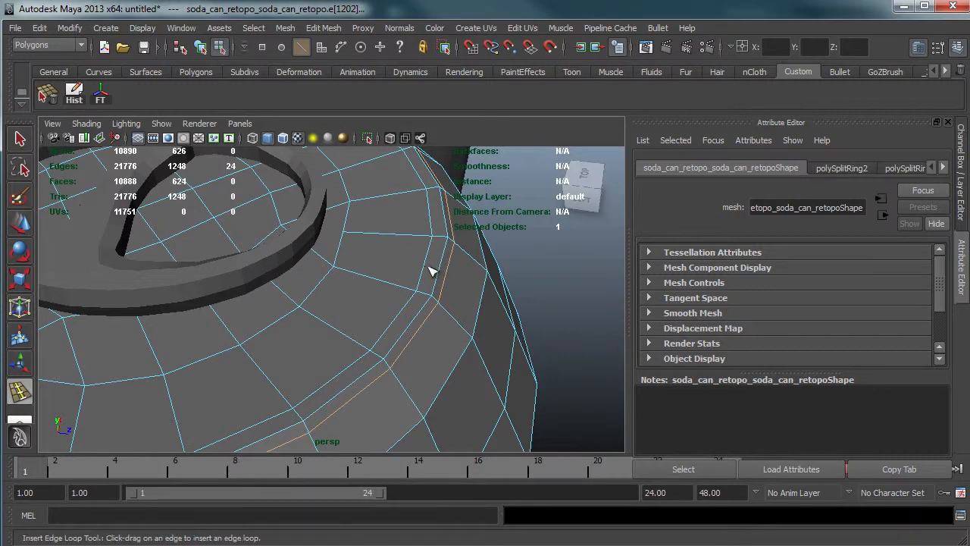
{"action": "right_click_drag", "start_coordinate": [433, 265], "coordinate": [454, 273], "text": "alt"}
{"action": "middle_click_drag", "start_coordinate": [465, 290], "coordinate": [407, 291], "text": "alt"}
Select the narrow ring of faces around the can's top, starting from an edge ring selection
{"action": "left_click", "coordinate": [21, 139]}
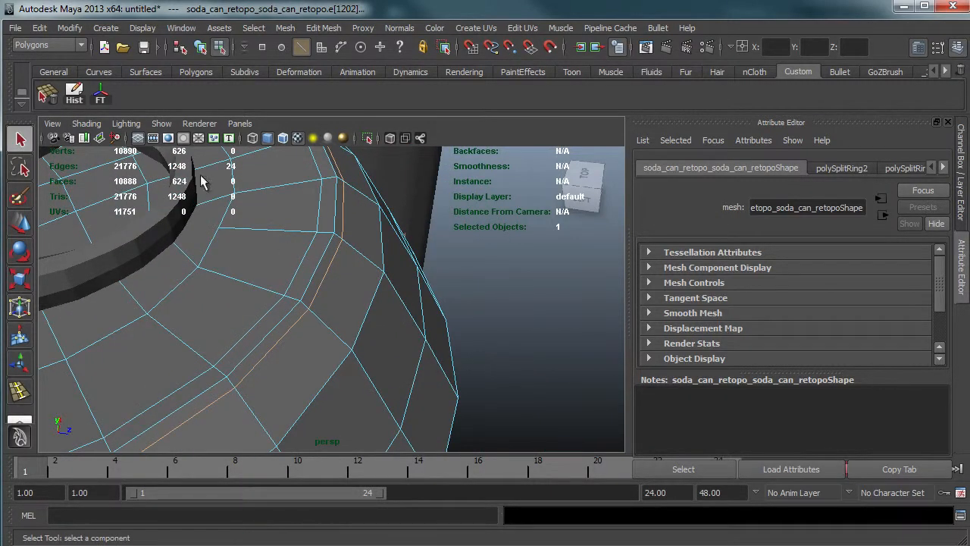
{"action": "left_click_drag", "start_coordinate": [319, 252], "coordinate": [361, 260], "text": "alt"}
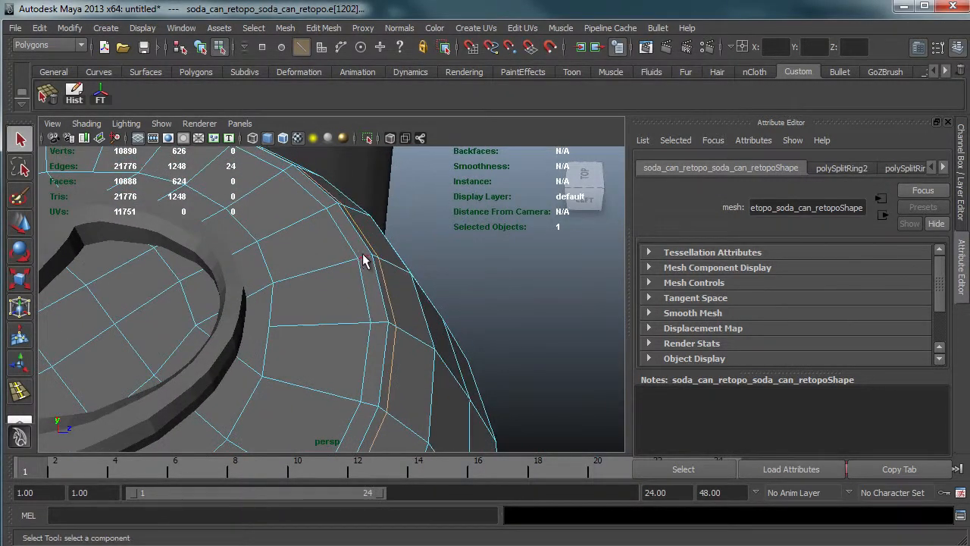
{"action": "left_click", "coordinate": [254, 28]}
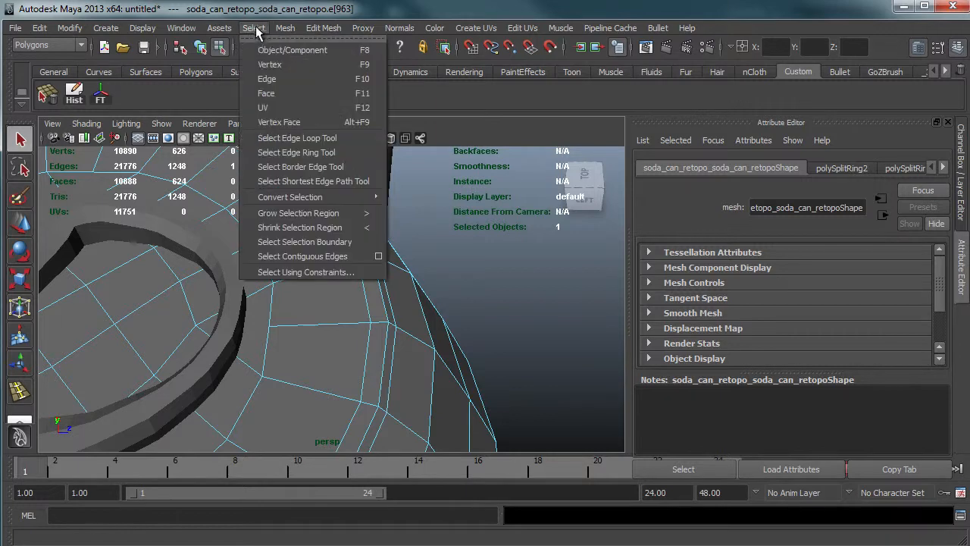
{"action": "left_click", "coordinate": [311, 153]}
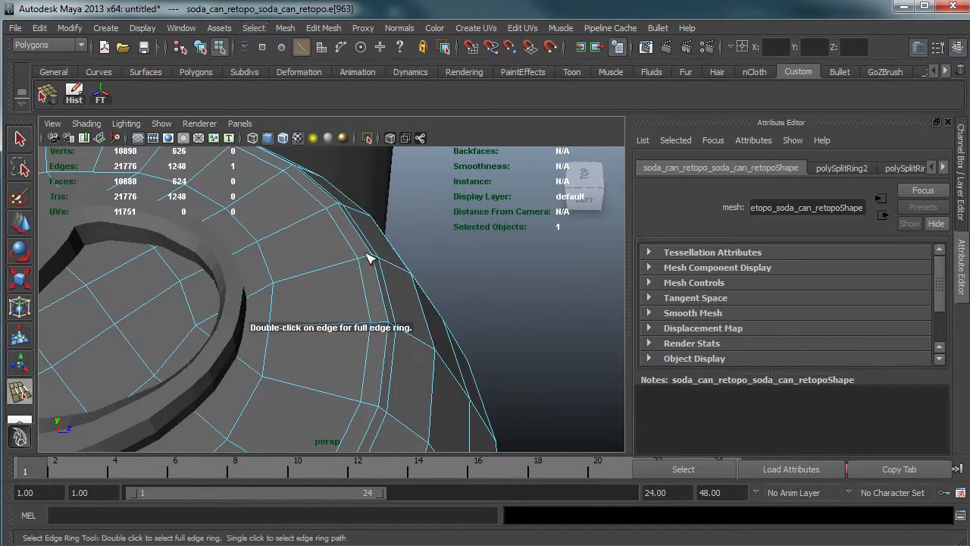
{"action": "left_click_drag", "start_coordinate": [381, 265], "coordinate": [358, 276], "text": "alt"}
{"action": "right_click", "coordinate": [356, 277], "text": "shift"}
{"action": "right_click_drag", "start_coordinate": [361, 275], "coordinate": [365, 339], "text": "shift"}
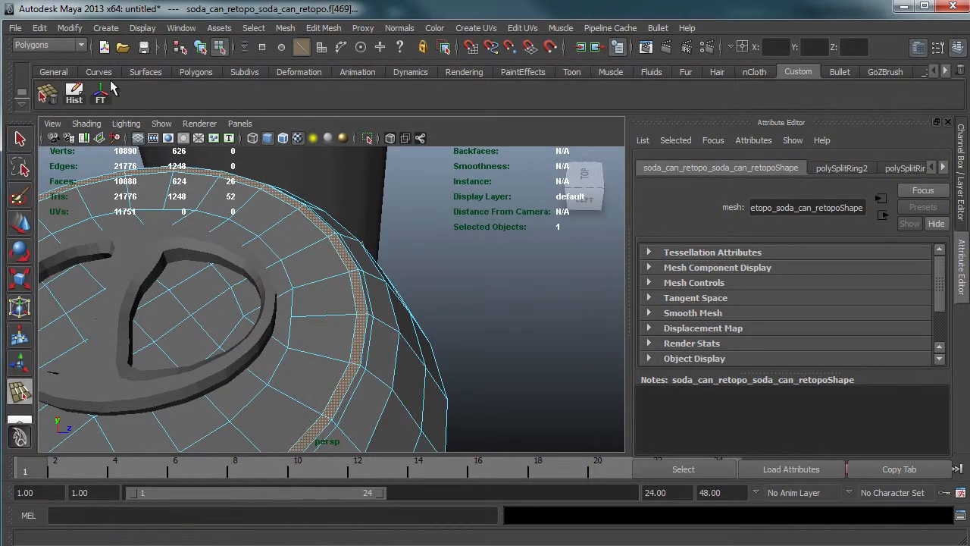
Extrude the selected ring of faces and switch the extrude manipulator to world axes
{"action": "left_click", "coordinate": [324, 29]}
{"action": "left_click", "coordinate": [323, 28]}
{"action": "left_click", "coordinate": [324, 28]}
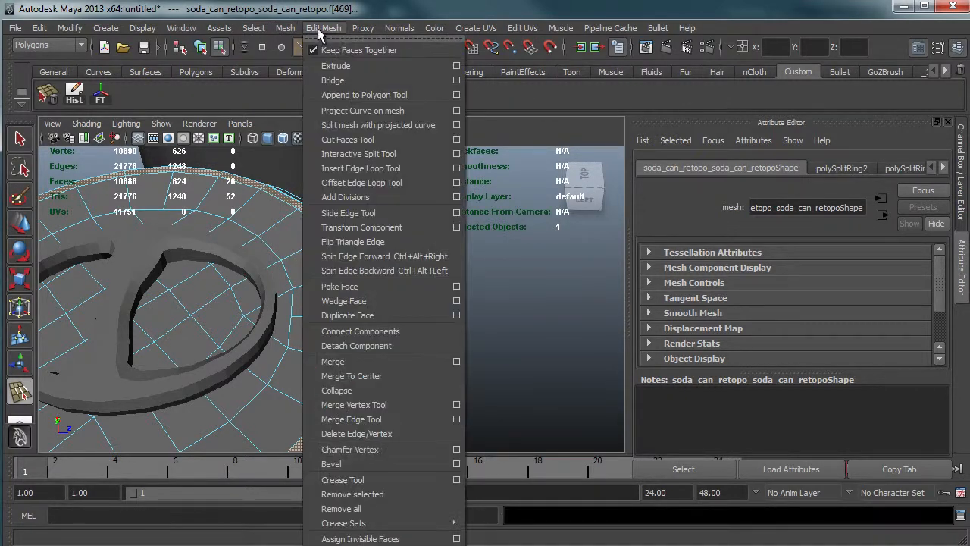
{"action": "left_click", "coordinate": [347, 68]}
{"action": "right_click_drag", "start_coordinate": [372, 235], "coordinate": [411, 246], "text": "alt"}
{"action": "left_click", "coordinate": [333, 211]}
{"action": "left_click_drag", "start_coordinate": [333, 211], "coordinate": [335, 203]}
{"action": "key", "text": "ctrl+z"}
{"action": "left_click", "coordinate": [429, 159]}
Raise the extruded face ring 0.68 units in Y to form the can's upper rim
{"action": "right_click_drag", "start_coordinate": [417, 168], "coordinate": [330, 230], "text": "alt"}
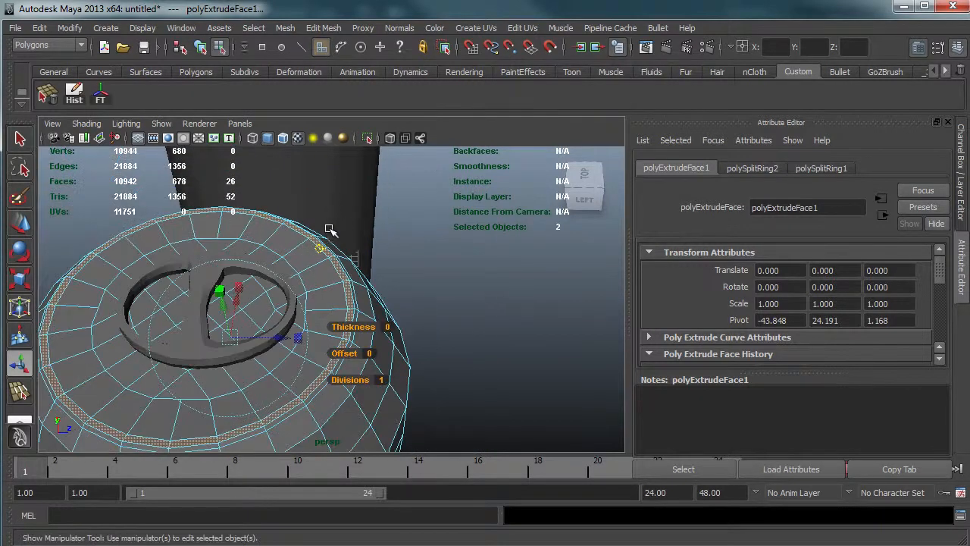
{"action": "left_click_drag", "start_coordinate": [334, 260], "coordinate": [329, 220], "text": "alt"}
{"action": "middle_click_drag", "start_coordinate": [334, 324], "coordinate": [365, 336], "text": "alt"}
{"action": "left_click_drag", "start_coordinate": [345, 256], "coordinate": [343, 255]}
{"action": "right_click_drag", "start_coordinate": [379, 253], "coordinate": [456, 247], "text": "alt"}
{"action": "left_click_drag", "start_coordinate": [456, 246], "coordinate": [440, 288], "text": "alt"}
{"action": "middle_click_drag", "start_coordinate": [440, 288], "coordinate": [401, 240], "text": "alt"}
{"action": "right_click_drag", "start_coordinate": [401, 241], "coordinate": [457, 238], "text": "alt"}
{"action": "middle_click_drag", "start_coordinate": [457, 238], "coordinate": [395, 224], "text": "alt"}
{"action": "right_click_drag", "start_coordinate": [395, 225], "coordinate": [253, 240], "text": "alt"}
{"action": "left_click_drag", "start_coordinate": [303, 240], "coordinate": [359, 236], "text": "alt"}
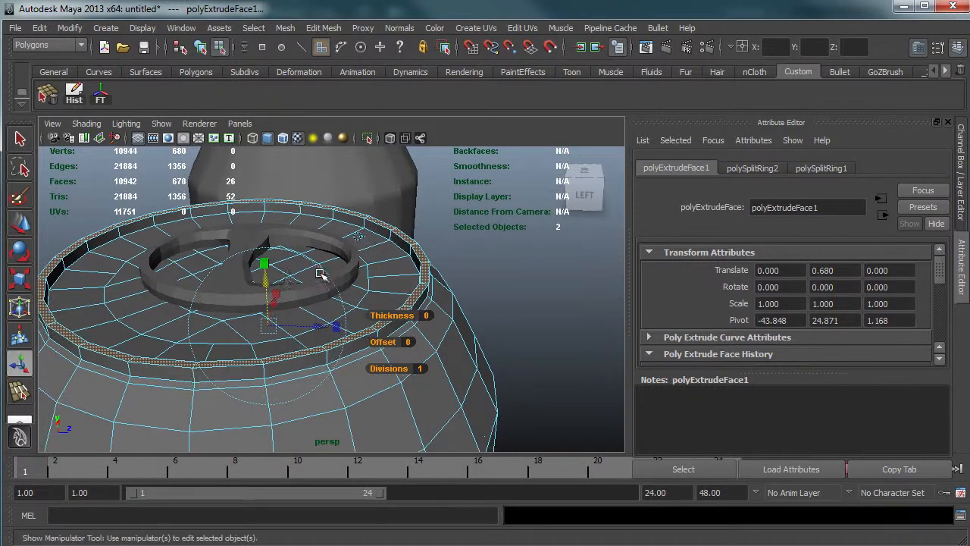
{"action": "left_click", "coordinate": [266, 264]}
{"action": "left_click_drag", "start_coordinate": [269, 326], "coordinate": [265, 325]}
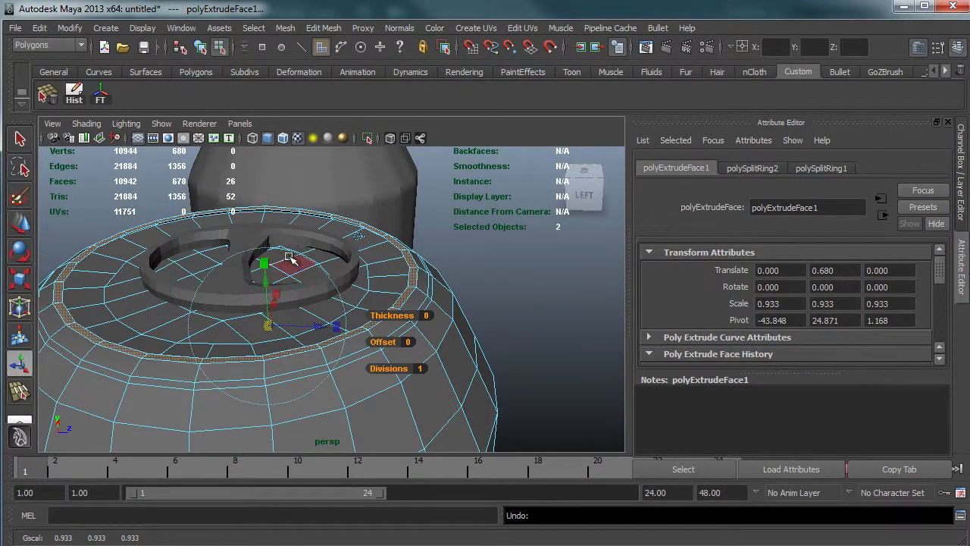
{"action": "key", "text": "ctrl+z"}
Raise the extruded rim slightly to 0.683 units in Y
{"action": "left_click_drag", "start_coordinate": [266, 285], "coordinate": [265, 285]}
{"action": "left_click_drag", "start_coordinate": [329, 308], "coordinate": [323, 310], "text": "alt"}
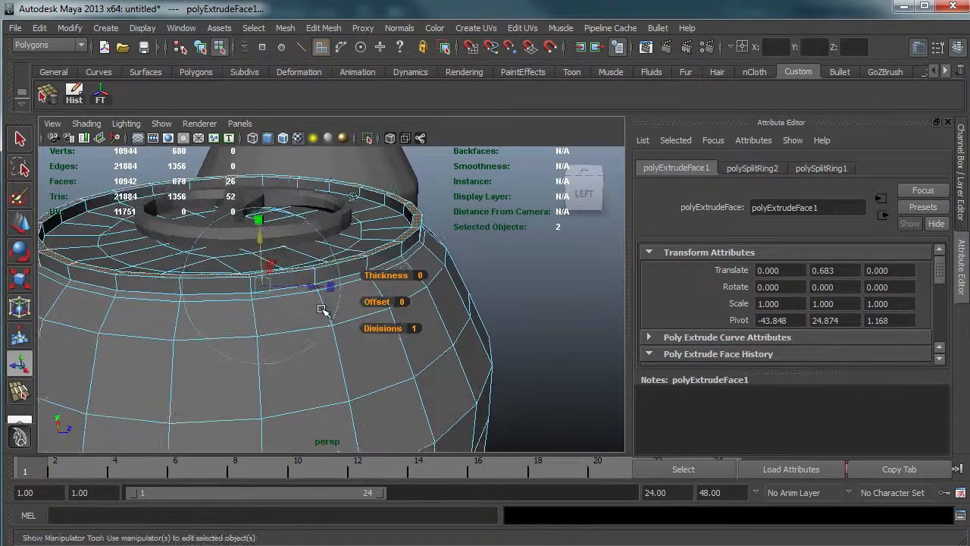
{"action": "right_click_drag", "start_coordinate": [323, 310], "coordinate": [340, 285], "text": "alt"}
Try scaling the two edge loops just below the can's rim together, then clear the selection
{"action": "right_click", "coordinate": [338, 284]}
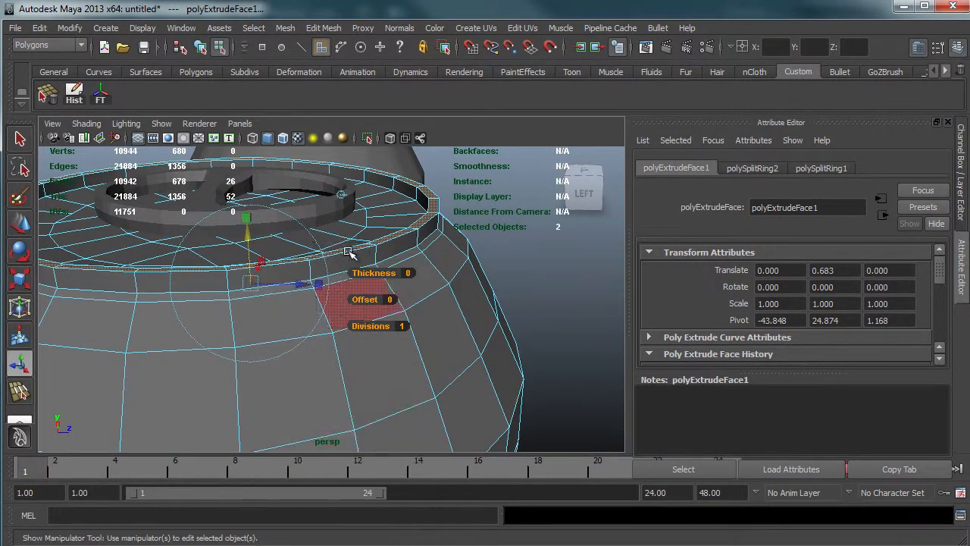
{"action": "left_click", "coordinate": [455, 260]}
{"action": "left_click", "coordinate": [406, 259]}
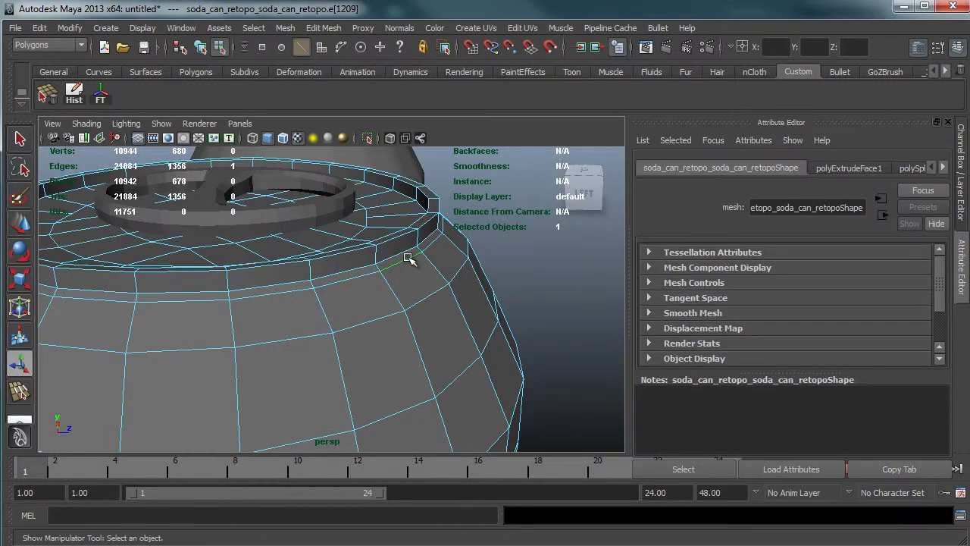
{"action": "left_click_drag", "start_coordinate": [486, 254], "coordinate": [394, 228], "text": "alt"}
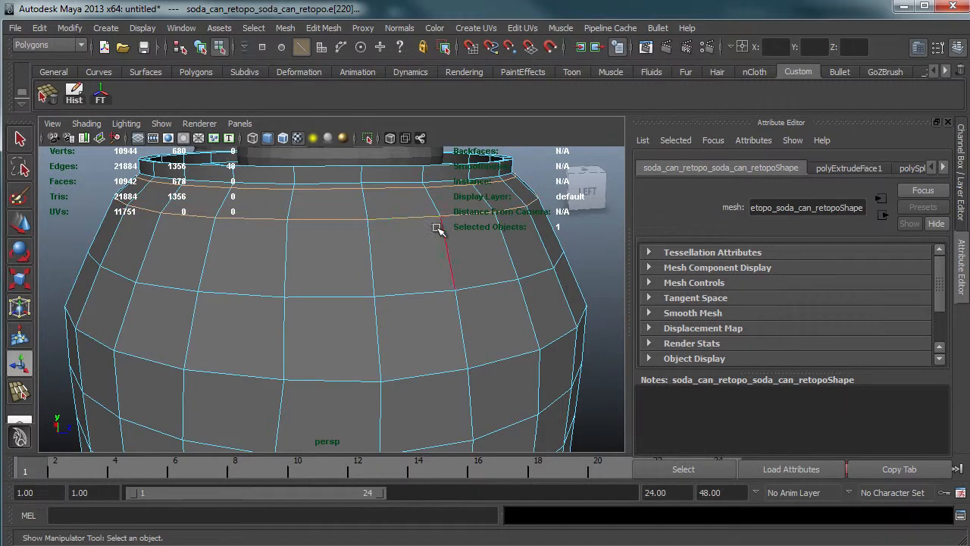
{"action": "scroll", "coordinate": [438, 229], "scroll_direction": "down", "scroll_amount": 3}
{"action": "key", "text": "r"}
{"action": "left_click_drag", "start_coordinate": [327, 207], "coordinate": [324, 212]}
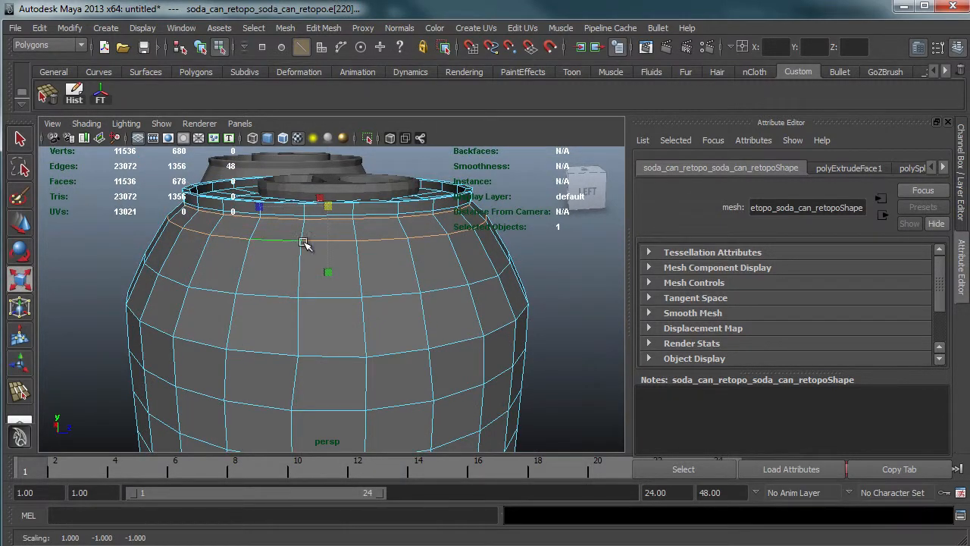
{"action": "left_click", "coordinate": [530, 238]}
Select only the lower edge loop beneath the rim and scale it uniformly to about 0.983
{"action": "left_click_drag", "start_coordinate": [473, 271], "coordinate": [457, 341], "text": "alt"}
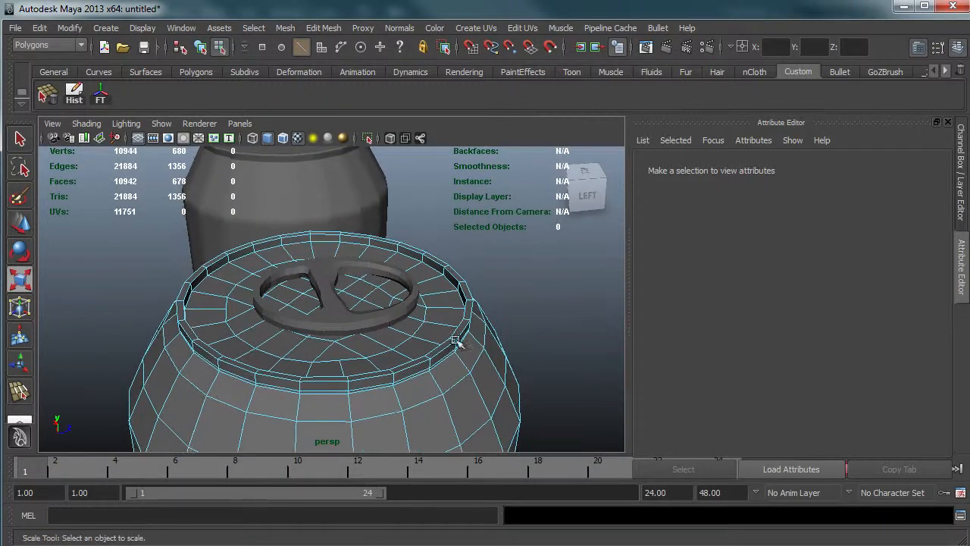
{"action": "left_click", "coordinate": [460, 387]}
{"action": "left_click_drag", "start_coordinate": [483, 338], "coordinate": [461, 288], "text": "alt"}
{"action": "double_click", "coordinate": [457, 243]}
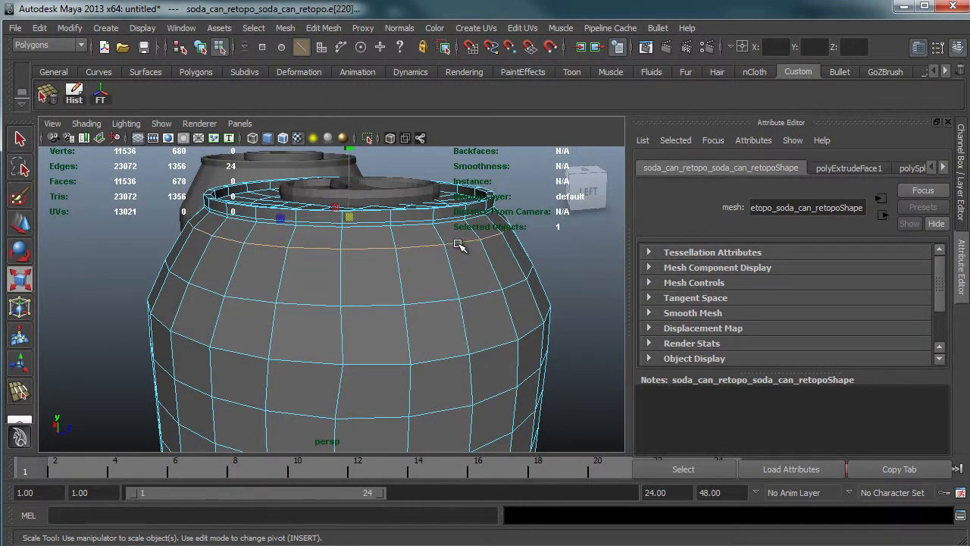
{"action": "left_click_drag", "start_coordinate": [345, 213], "coordinate": [350, 218]}
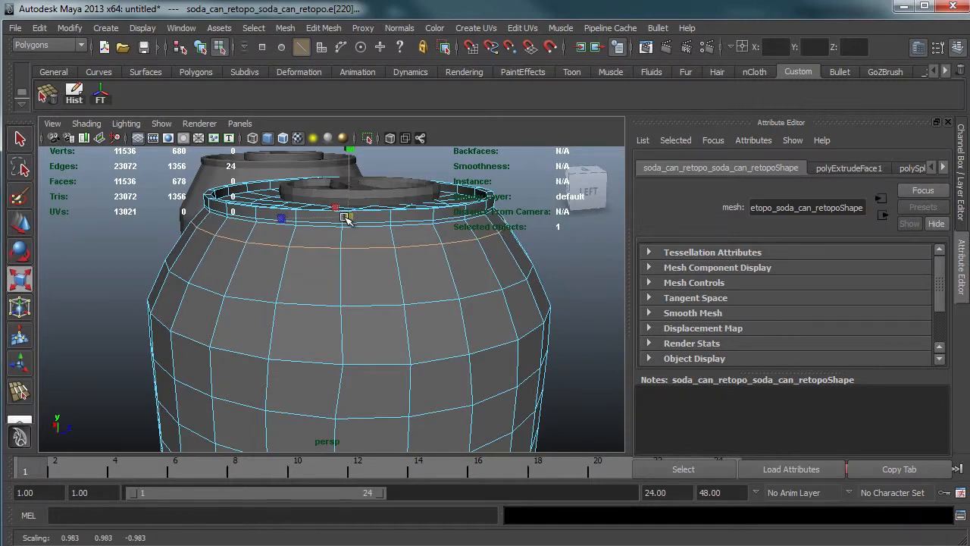
Insert an edge loop on the can's lid, close to the inner base of the raised rim
{"action": "left_click_drag", "start_coordinate": [400, 237], "coordinate": [374, 271], "text": "alt"}
{"action": "right_click_drag", "start_coordinate": [374, 271], "coordinate": [535, 257], "text": "alt"}
{"action": "middle_click_drag", "start_coordinate": [379, 288], "coordinate": [367, 171], "text": "alt"}
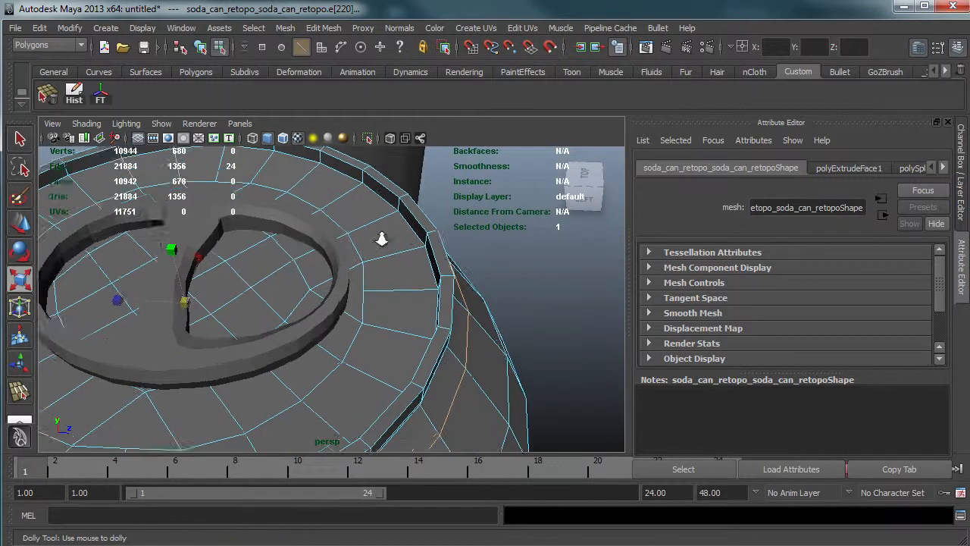
{"action": "right_click_drag", "start_coordinate": [372, 238], "coordinate": [411, 247], "text": "alt"}
{"action": "middle_click_drag", "start_coordinate": [412, 248], "coordinate": [329, 295], "text": "alt"}
{"action": "right_click_drag", "start_coordinate": [230, 298], "coordinate": [235, 300], "text": "alt"}
{"action": "left_click_drag", "start_coordinate": [240, 302], "coordinate": [229, 163], "text": "alt"}
{"action": "left_click_drag", "start_coordinate": [297, 324], "coordinate": [316, 288], "text": "alt"}
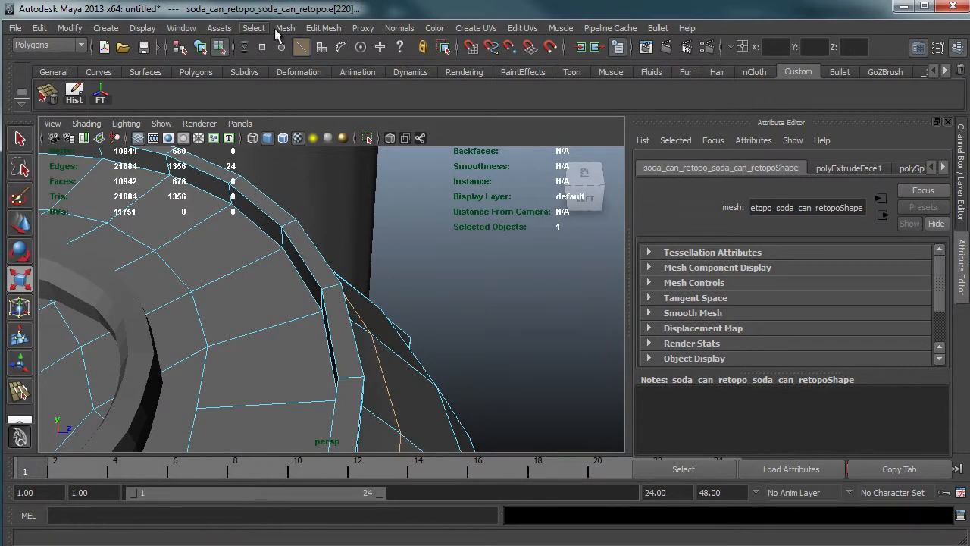
{"action": "left_click", "coordinate": [313, 30]}
{"action": "left_click", "coordinate": [338, 29]}
{"action": "right_click_drag", "start_coordinate": [250, 293], "coordinate": [195, 322]}
{"action": "left_click_drag", "start_coordinate": [316, 318], "coordinate": [318, 319]}
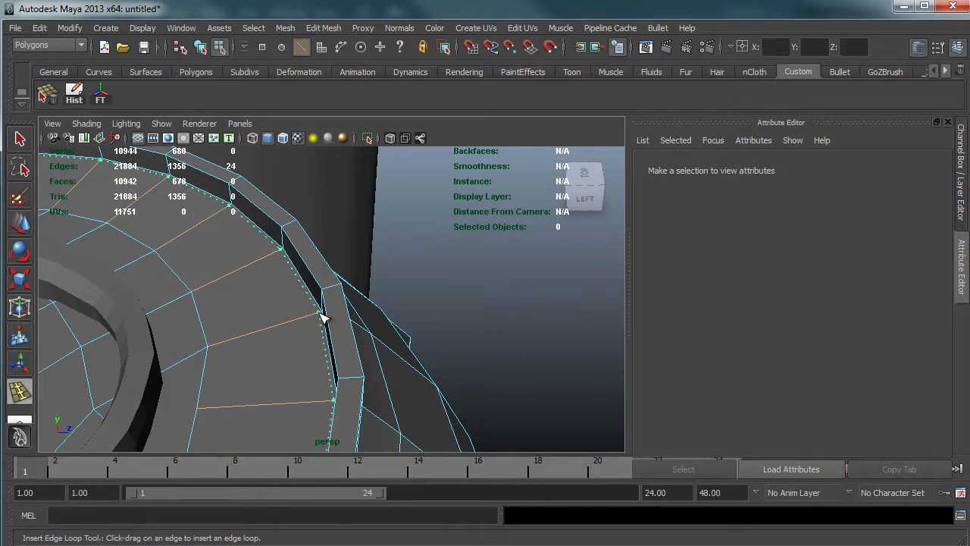
{"action": "left_click_drag", "start_coordinate": [319, 312], "coordinate": [319, 312]}
Insert a second edge loop on the lid, just inside the first one
{"action": "scroll", "coordinate": [345, 311], "scroll_direction": "up", "scroll_amount": 7}
{"action": "middle_click_drag", "start_coordinate": [304, 328], "coordinate": [324, 334], "text": "alt"}
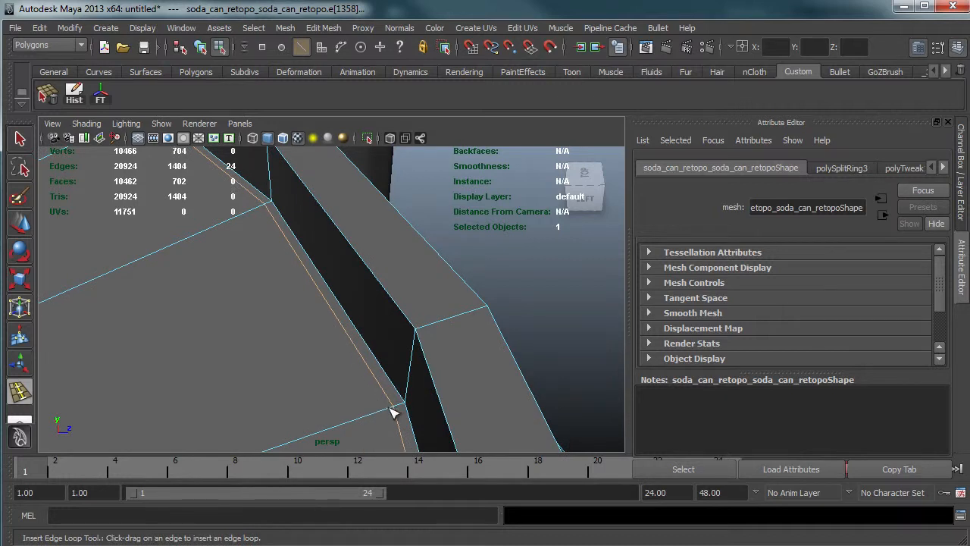
{"action": "left_click_drag", "start_coordinate": [393, 415], "coordinate": [393, 415]}
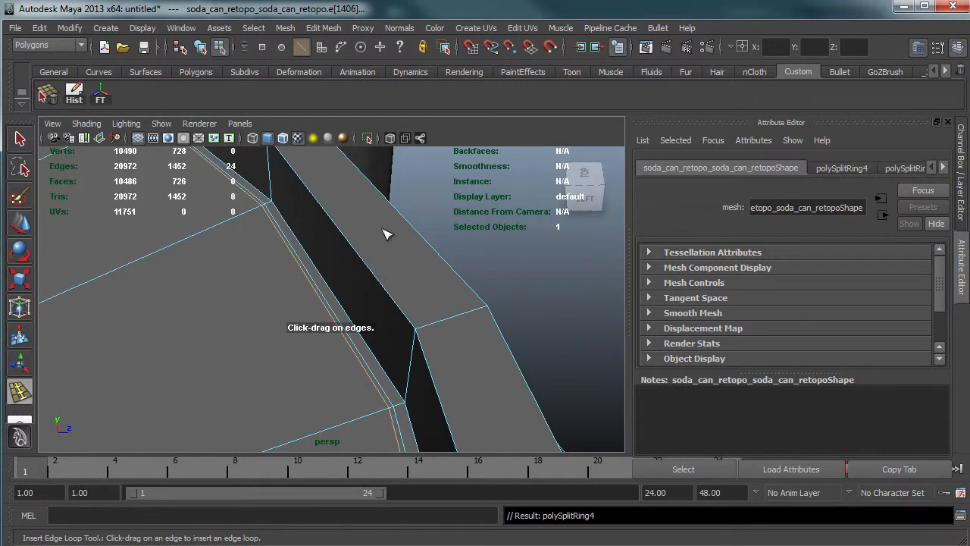
{"action": "left_click", "coordinate": [22, 138]}
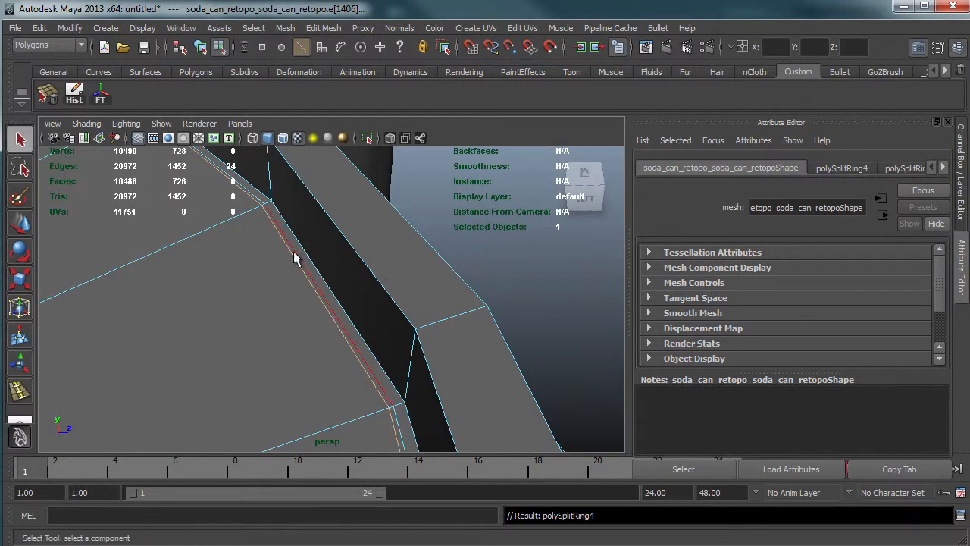
{"action": "right_click_drag", "start_coordinate": [304, 261], "coordinate": [285, 193]}
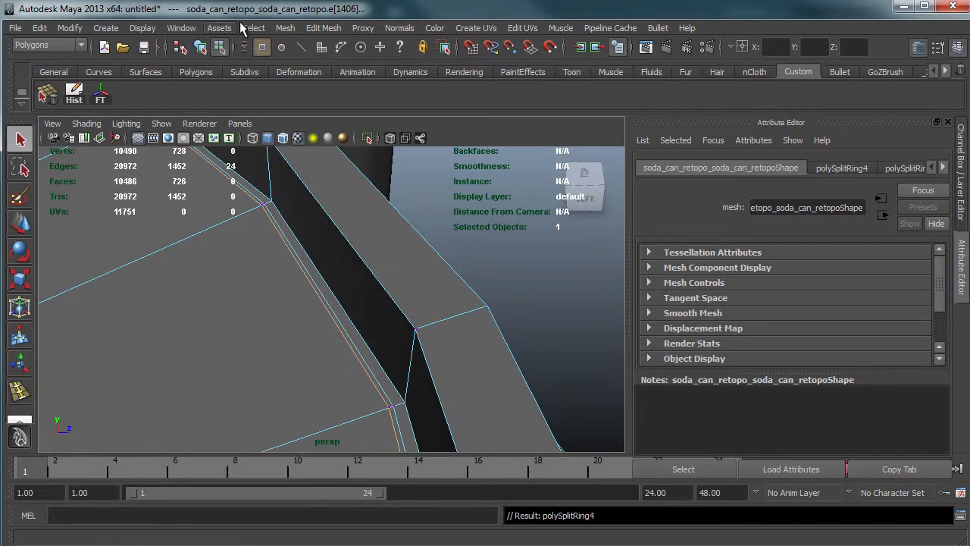
{"action": "left_click", "coordinate": [246, 28]}
{"action": "left_click", "coordinate": [331, 152]}
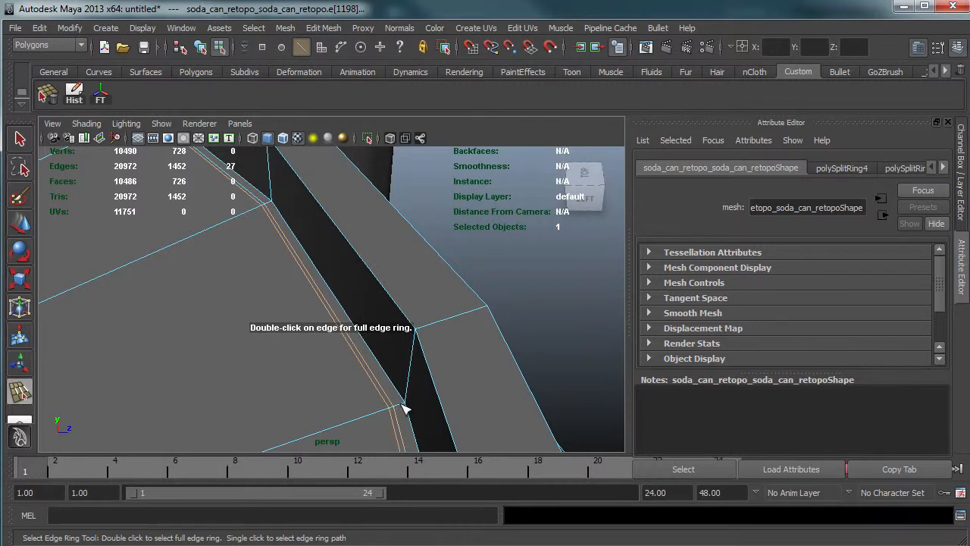
{"action": "key", "text": "q"}
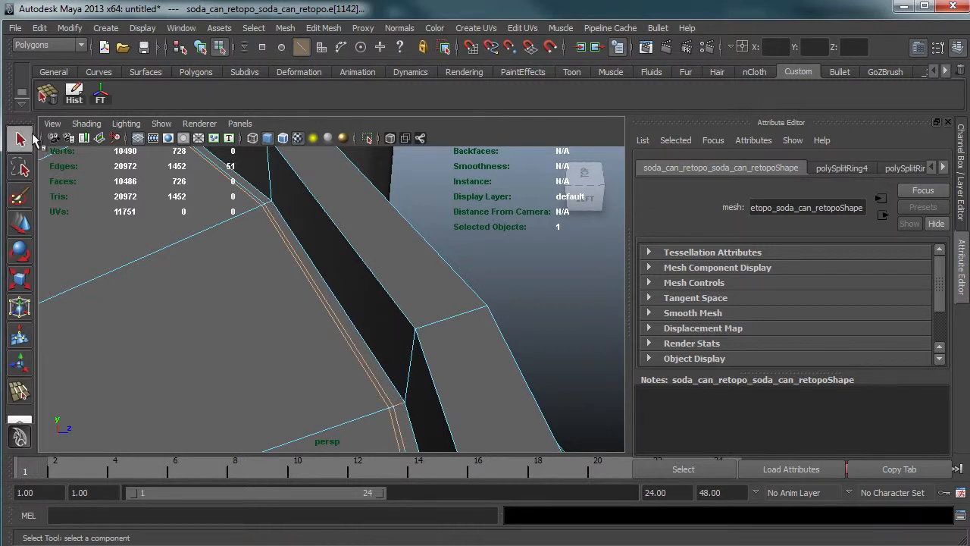
{"action": "left_click", "coordinate": [504, 248]}
Select the edge ring between the rim's inner base and the nearest lid loop, and convert it to faces
{"action": "scroll", "coordinate": [363, 384], "scroll_direction": "up", "scroll_amount": 3}
{"action": "middle_click_drag", "start_coordinate": [363, 384], "coordinate": [301, 314], "text": "alt"}
{"action": "scroll", "coordinate": [344, 353], "scroll_direction": "down", "scroll_amount": 3}
{"action": "key", "text": "y"}
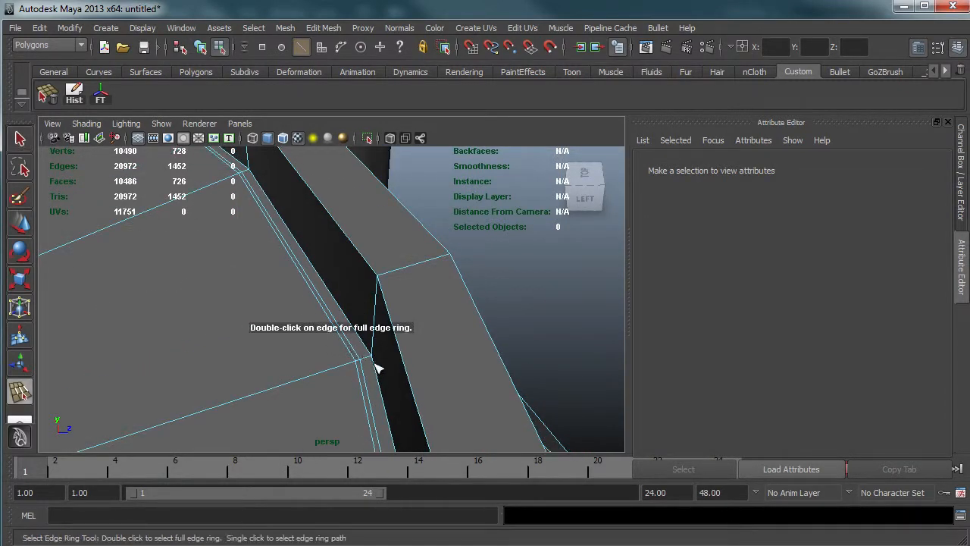
{"action": "left_click", "coordinate": [370, 361]}
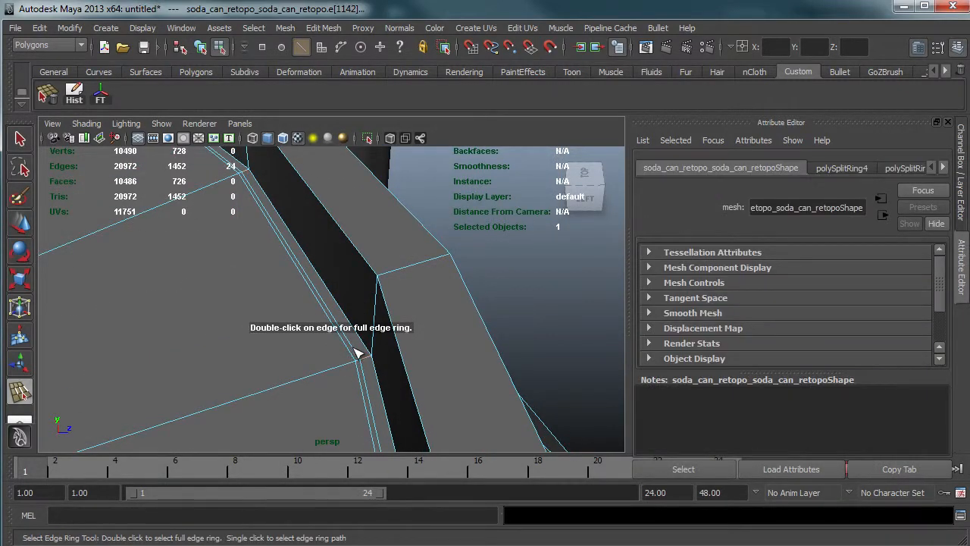
{"action": "scroll", "coordinate": [358, 354], "scroll_direction": "down", "scroll_amount": 4}
{"action": "middle_click_drag", "start_coordinate": [234, 346], "coordinate": [292, 264], "text": "alt"}
{"action": "left_click_drag", "start_coordinate": [293, 265], "coordinate": [397, 273], "text": "alt"}
{"action": "mouse_move", "coordinate": [397, 273]}
{"action": "right_mouse_down", "text": "alt"}
{"action": "mouse_move", "coordinate": [458, 260]}
{"action": "mouse_move", "coordinate": [403, 265]}
{"action": "right_mouse_up", "text": "alt"}
{"action": "right_click_drag", "start_coordinate": [280, 219], "coordinate": [292, 297], "text": "ctrl"}
Try extruding the narrow face ring inside the rim and adjusting the extrusion with its manipulator
{"action": "left_click", "coordinate": [324, 28]}
{"action": "left_click", "coordinate": [341, 62]}
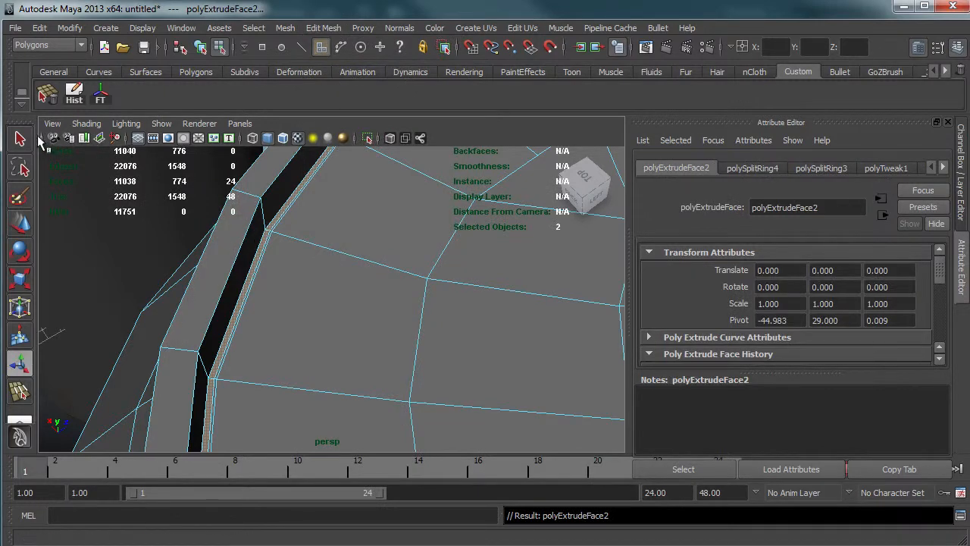
{"action": "right_click_drag", "start_coordinate": [326, 215], "coordinate": [228, 246], "text": "alt"}
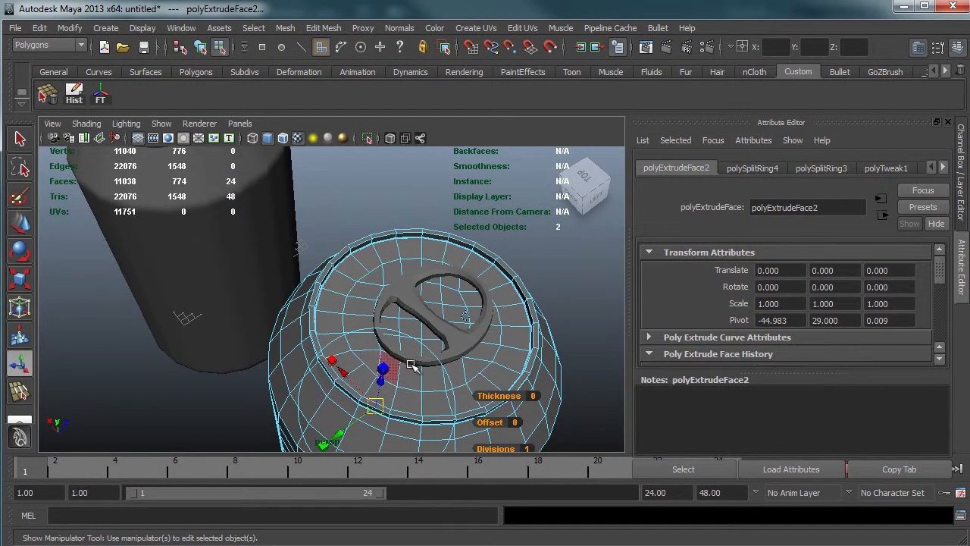
{"action": "left_click_drag", "start_coordinate": [436, 324], "coordinate": [449, 296], "text": "alt"}
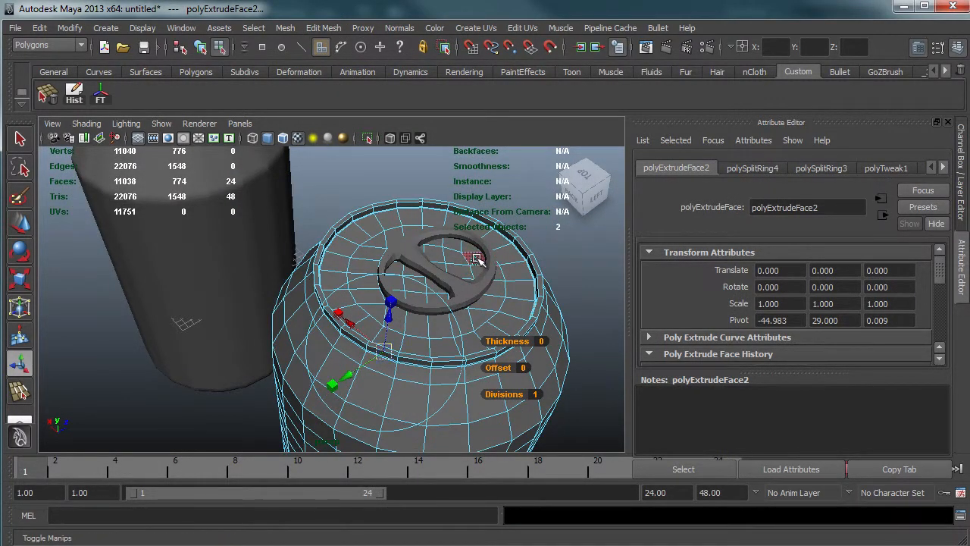
{"action": "left_click", "coordinate": [472, 261]}
{"action": "left_click_drag", "start_coordinate": [437, 237], "coordinate": [436, 238]}
{"action": "right_click_drag", "start_coordinate": [427, 238], "coordinate": [549, 251], "text": "alt"}
{"action": "mouse_move", "coordinate": [407, 271]}
{"action": "left_mouse_down", "text": "alt"}
{"action": "mouse_move", "coordinate": [389, 281]}
{"action": "mouse_move", "coordinate": [405, 288]}
{"action": "mouse_move", "coordinate": [395, 279]}
{"action": "left_mouse_up", "text": "alt"}
{"action": "right_click_drag", "start_coordinate": [396, 279], "coordinate": [442, 261], "text": "alt"}
Undo the extrusion of the narrow face ring and its face selection
{"action": "key", "text": "ctrl+z"}
{"action": "key", "text": "ctrl+z"}
{"action": "key", "text": "ctrl+z"}
{"action": "key", "text": "ctrl+z"}
{"action": "key", "text": "ctrl+z"}
Select both closely spaced edge loops on the lid just inside the rim
{"action": "right_click_drag", "start_coordinate": [418, 314], "coordinate": [284, 317], "text": "alt"}
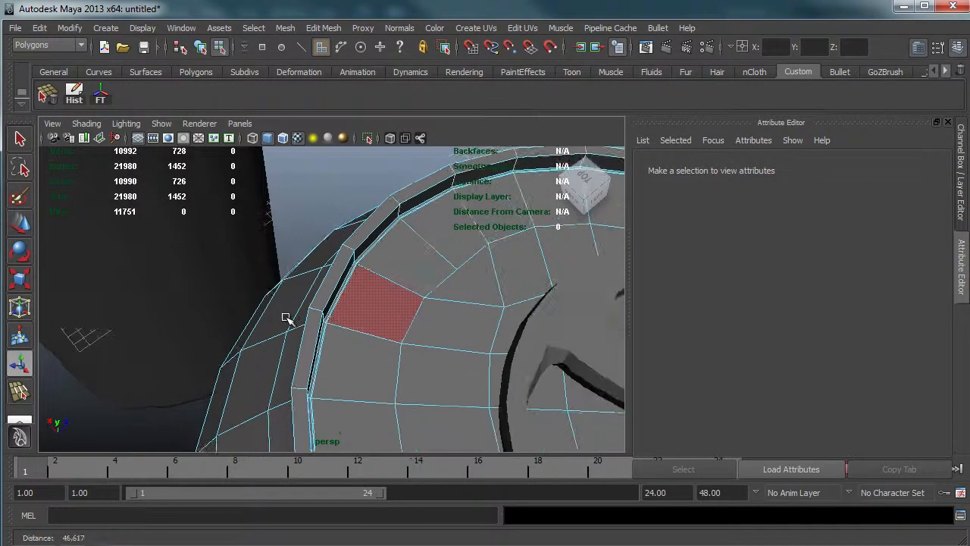
{"action": "scroll", "coordinate": [394, 278], "scroll_direction": "up", "scroll_amount": 5}
{"action": "right_click", "coordinate": [394, 278]}
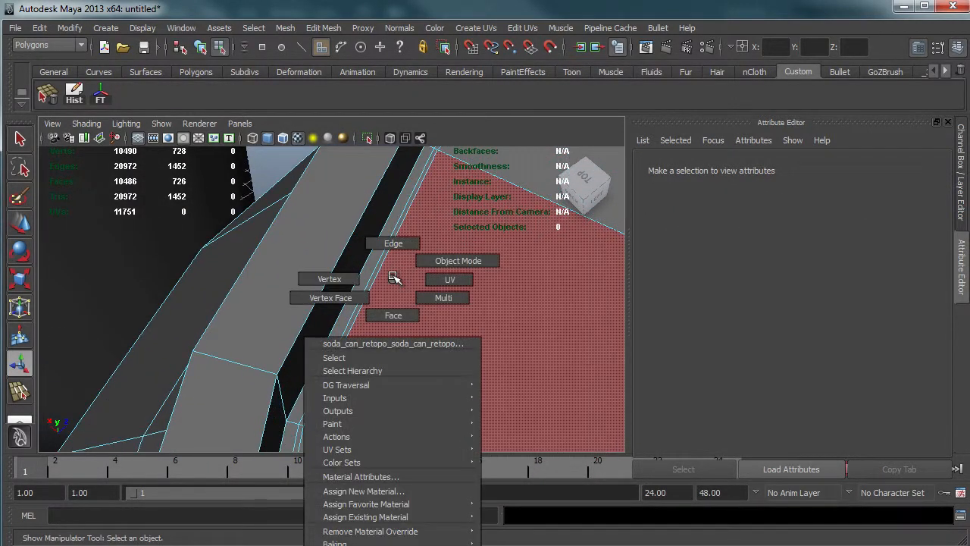
{"action": "left_click", "coordinate": [360, 279]}
{"action": "double_click", "coordinate": [388, 258]}
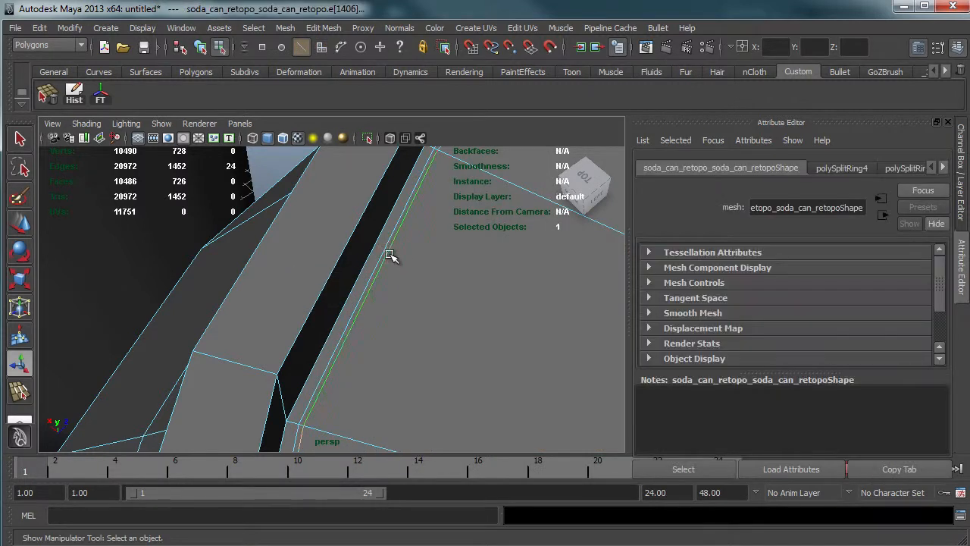
{"action": "right_click_drag", "start_coordinate": [480, 227], "coordinate": [351, 249], "text": "alt"}
{"action": "middle_click_drag", "start_coordinate": [351, 250], "coordinate": [329, 249], "text": "alt"}
{"action": "right_click_drag", "start_coordinate": [334, 254], "coordinate": [457, 217], "text": "alt"}
{"action": "middle_click_drag", "start_coordinate": [197, 220], "coordinate": [386, 308], "text": "alt"}
{"action": "right_click_drag", "start_coordinate": [386, 308], "coordinate": [416, 290], "text": "alt"}
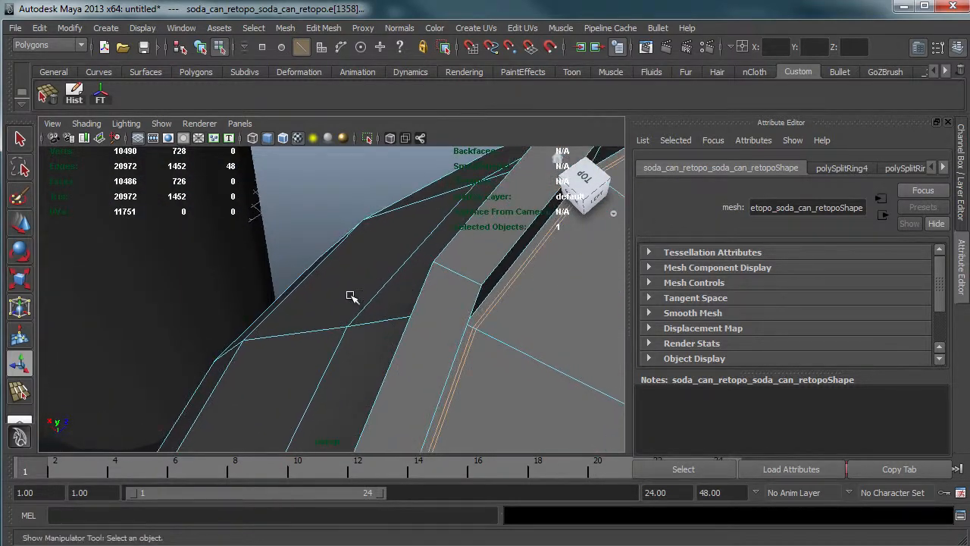
Scale the two selected lid loops slightly inward, away from the rim, and clear the selection
{"action": "middle_click_drag", "start_coordinate": [351, 296], "coordinate": [306, 292], "text": "alt"}
{"action": "right_click_drag", "start_coordinate": [306, 292], "coordinate": [377, 316], "text": "alt"}
{"action": "middle_click_drag", "start_coordinate": [376, 317], "coordinate": [386, 309], "text": "alt"}
{"action": "right_click_drag", "start_coordinate": [426, 291], "coordinate": [374, 284], "text": "alt"}
{"action": "middle_click_drag", "start_coordinate": [375, 283], "coordinate": [353, 253], "text": "alt"}
{"action": "right_click_drag", "start_coordinate": [353, 253], "coordinate": [340, 265], "text": "alt"}
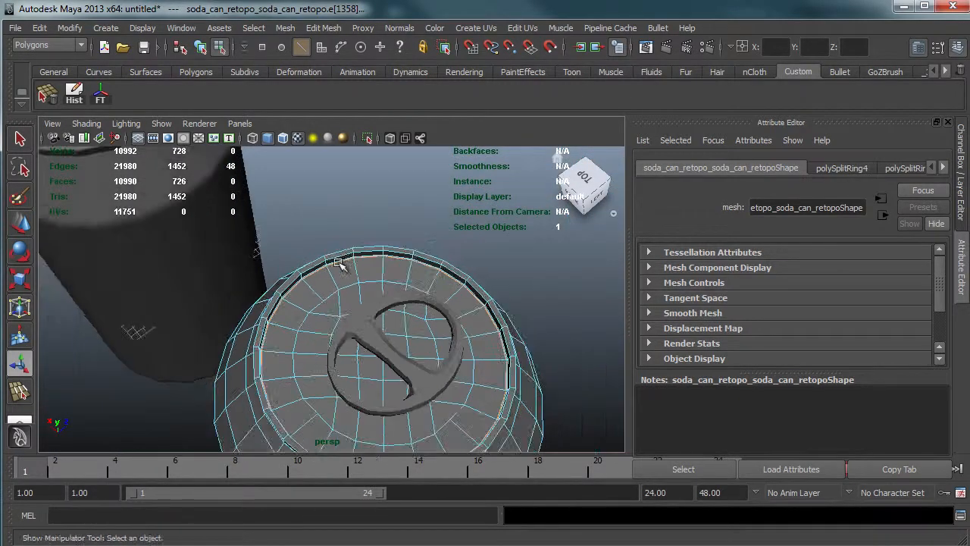
{"action": "key", "text": "r"}
{"action": "mouse_move", "coordinate": [385, 357]}
{"action": "left_mouse_down"}
{"action": "mouse_move", "coordinate": [365, 362]}
{"action": "mouse_move", "coordinate": [381, 357]}
{"action": "left_mouse_up"}
{"action": "left_click", "coordinate": [325, 241]}
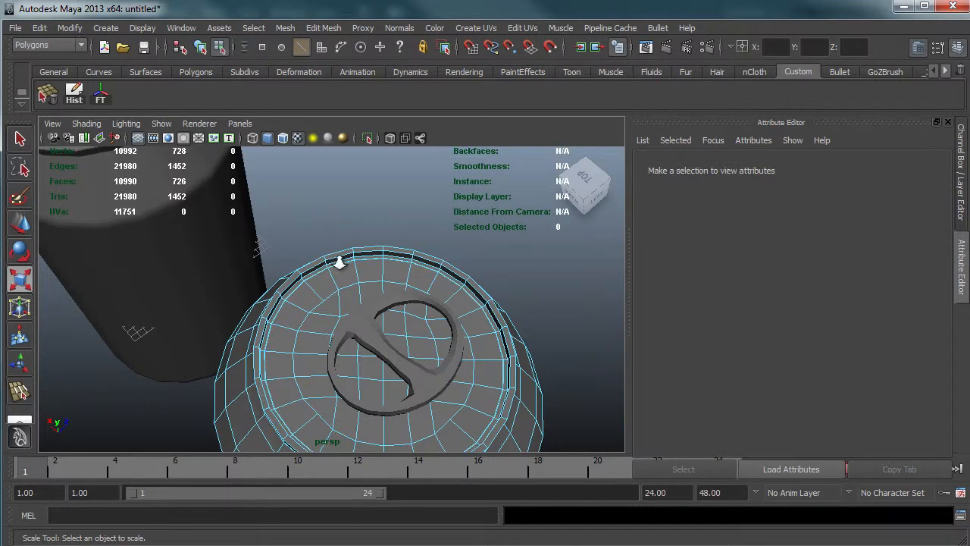
Select the outer of the two lid loops and scale it outward uniformly to about 1.022
{"action": "right_click_drag", "start_coordinate": [329, 258], "coordinate": [572, 219], "text": "alt"}
{"action": "middle_click_drag", "start_coordinate": [163, 249], "coordinate": [409, 287], "text": "alt"}
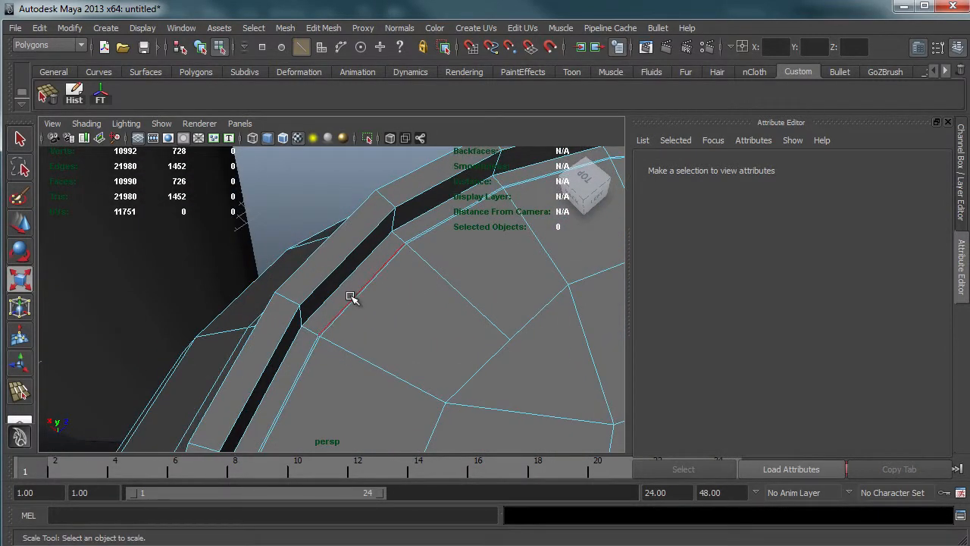
{"action": "double_click", "coordinate": [353, 297]}
{"action": "right_click_drag", "start_coordinate": [447, 281], "coordinate": [250, 293], "text": "alt"}
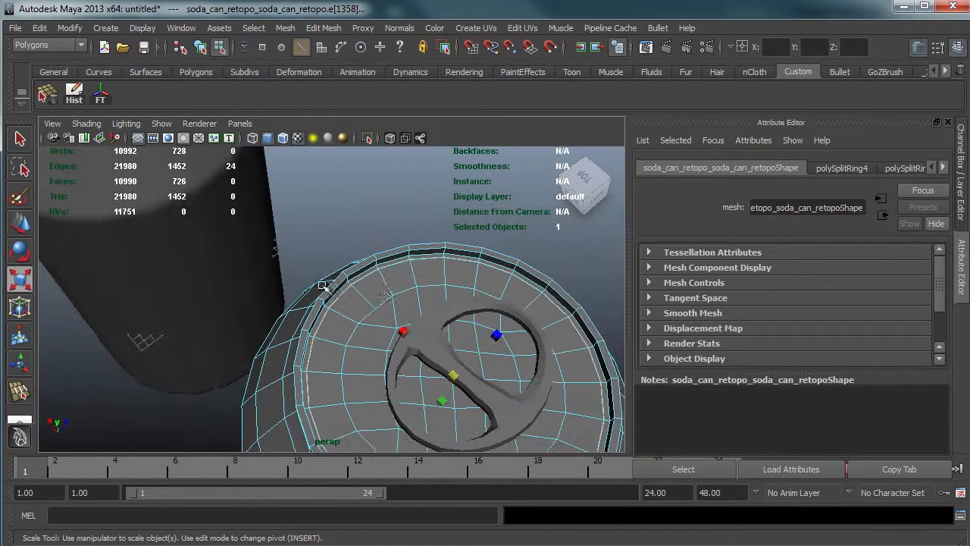
{"action": "left_click_drag", "start_coordinate": [454, 376], "coordinate": [459, 374]}
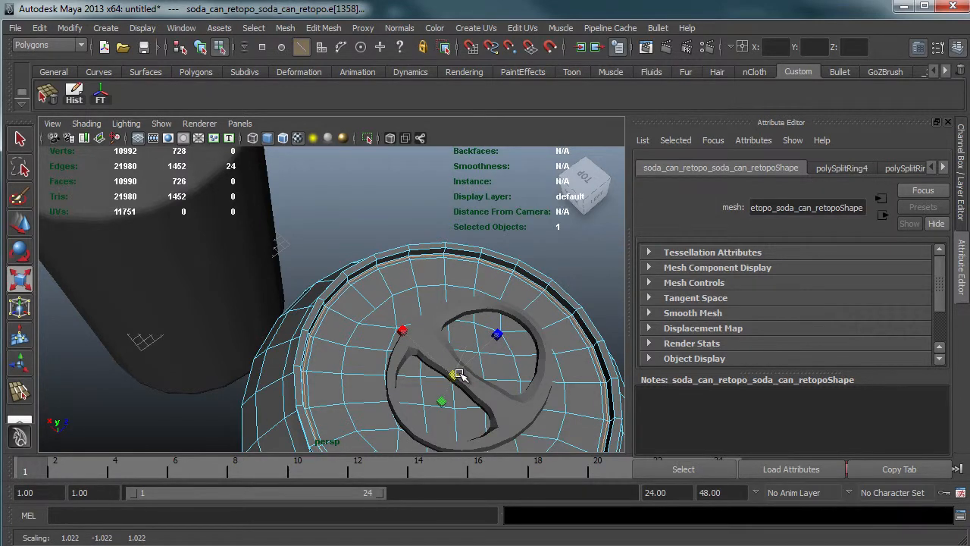
{"action": "right_click_drag", "start_coordinate": [400, 325], "coordinate": [524, 277], "text": "alt"}
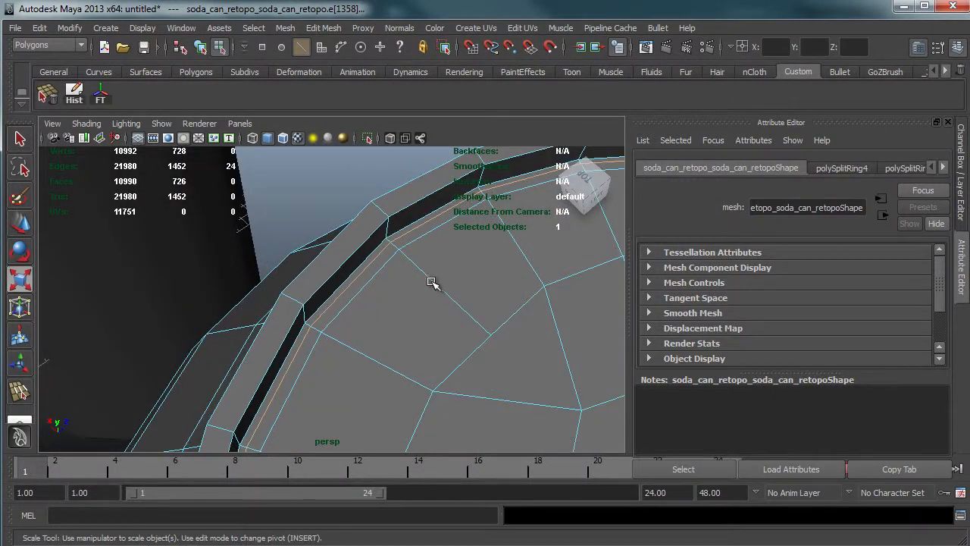
Select the inner of the two lid loops and scale it slightly inward to widen the gap between them
{"action": "left_click_drag", "start_coordinate": [465, 306], "coordinate": [300, 280], "text": "alt"}
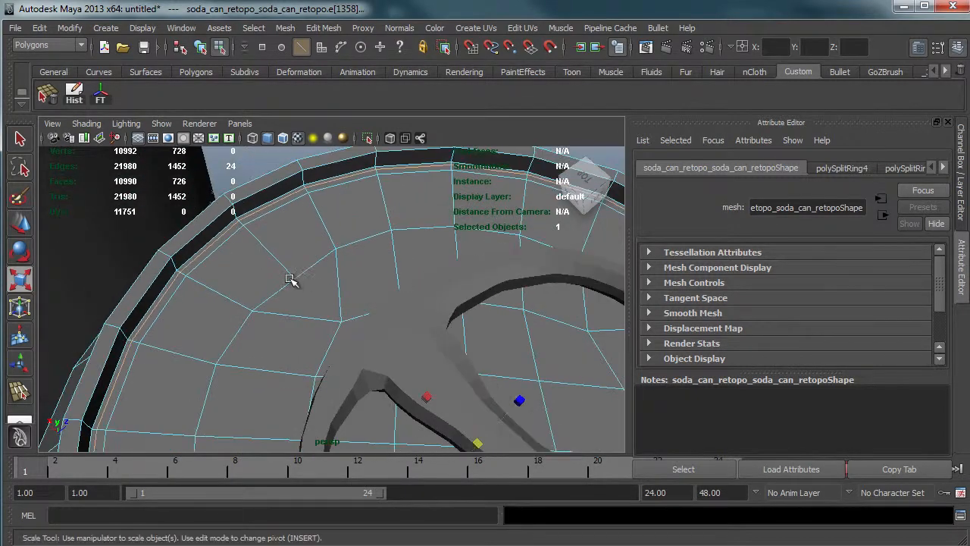
{"action": "left_click_drag", "start_coordinate": [388, 310], "coordinate": [466, 433], "text": "alt"}
{"action": "right_click_drag", "start_coordinate": [193, 272], "coordinate": [202, 241]}
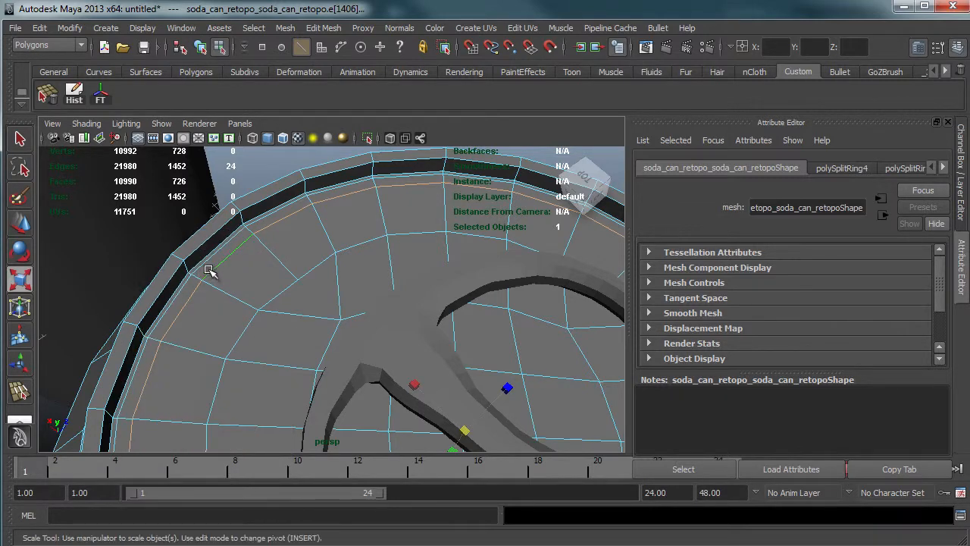
Select the ring of short edges between the two lid loops with the Select Edge Ring Tool and convert it to faces
{"action": "left_click", "coordinate": [210, 271]}
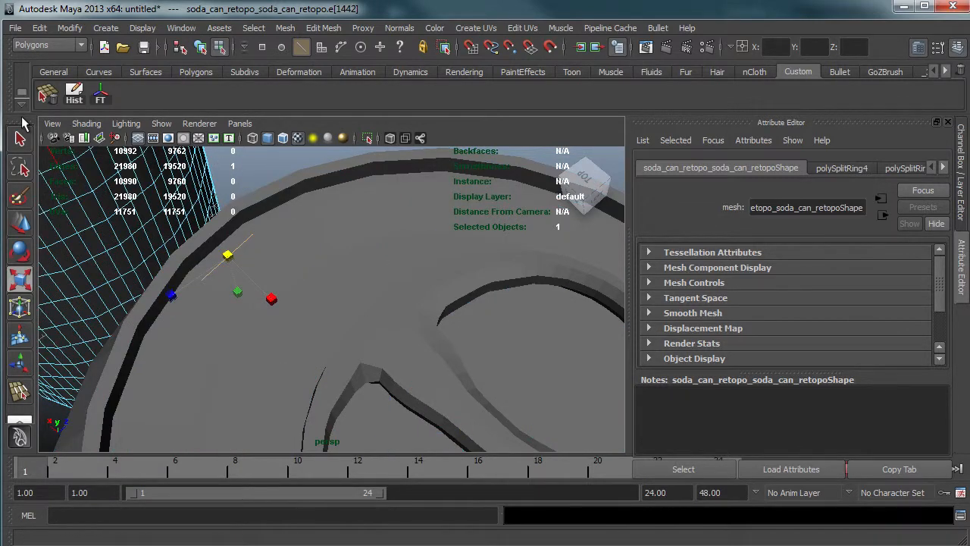
{"action": "key", "text": "q"}
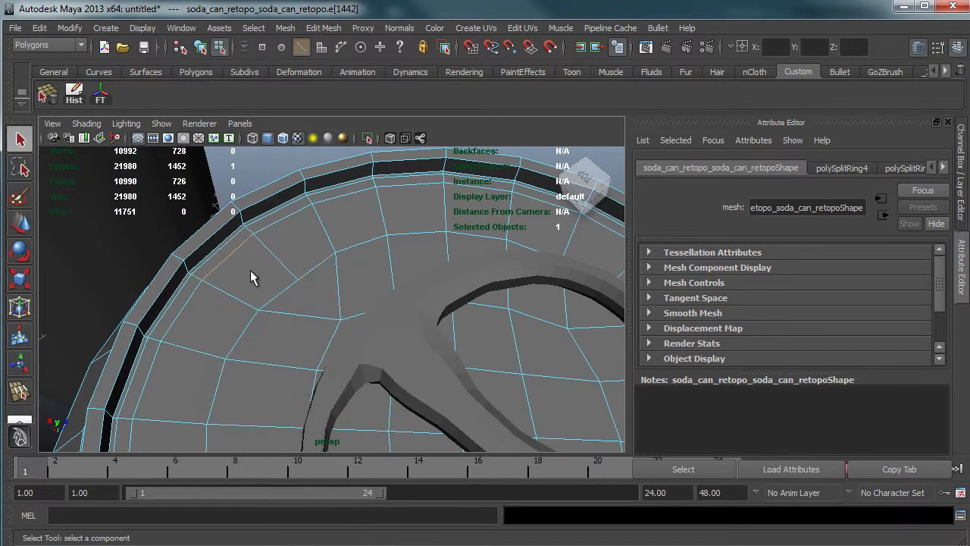
{"action": "left_click", "coordinate": [318, 29]}
{"action": "mouse_move", "coordinate": [255, 28]}
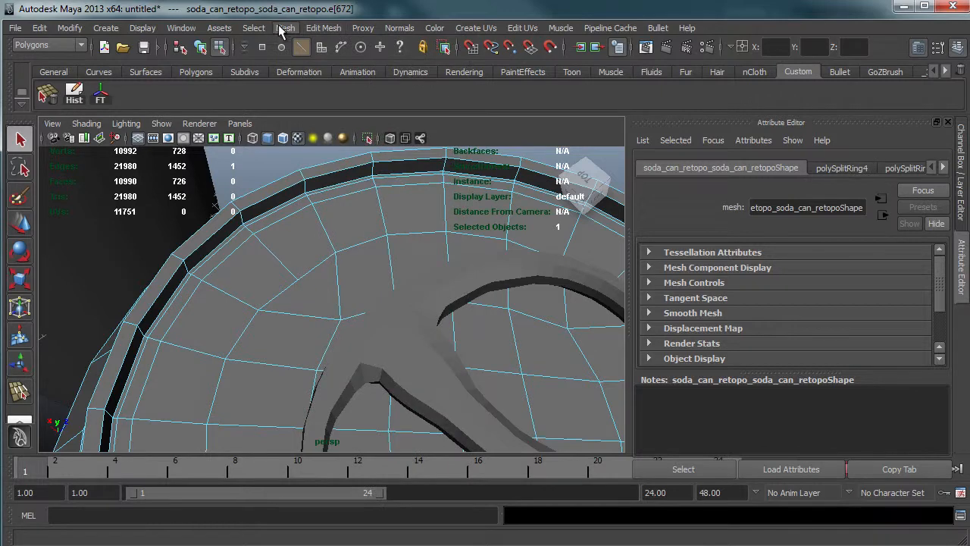
{"action": "left_click", "coordinate": [337, 154]}
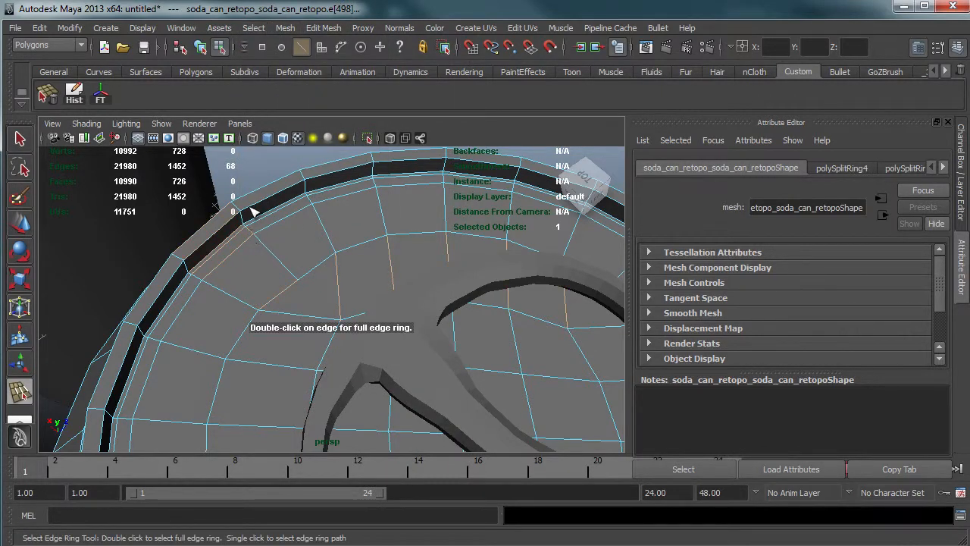
{"action": "left_click", "coordinate": [256, 225]}
{"action": "left_click", "coordinate": [252, 229]}
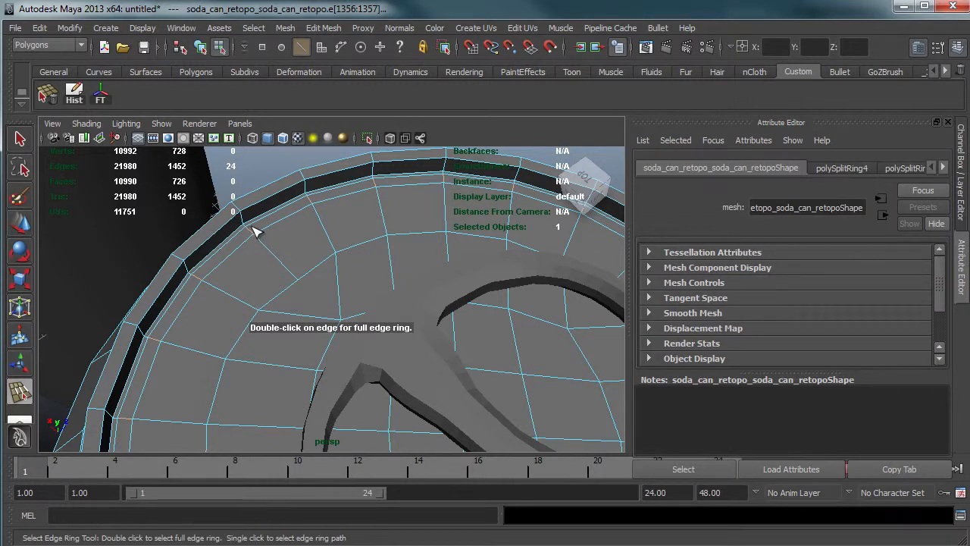
{"action": "right_click_drag", "start_coordinate": [256, 233], "coordinate": [257, 301], "text": "ctrl"}
Extrude the selected ring of lid faces and move it down 0.240 along the Y axis
{"action": "left_click", "coordinate": [312, 28]}
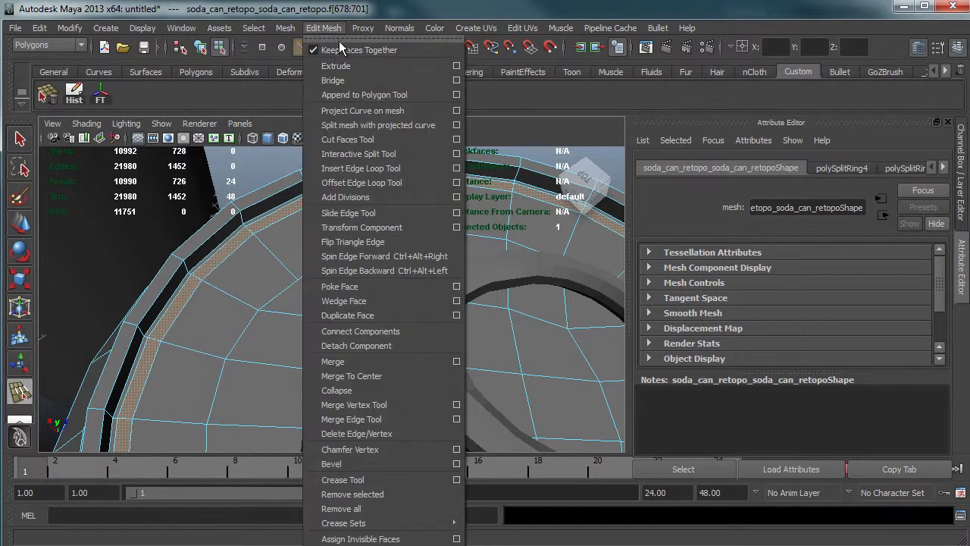
{"action": "left_click", "coordinate": [372, 65]}
{"action": "middle_click_drag", "start_coordinate": [393, 197], "coordinate": [380, 256], "text": "alt"}
{"action": "left_click", "coordinate": [571, 158]}
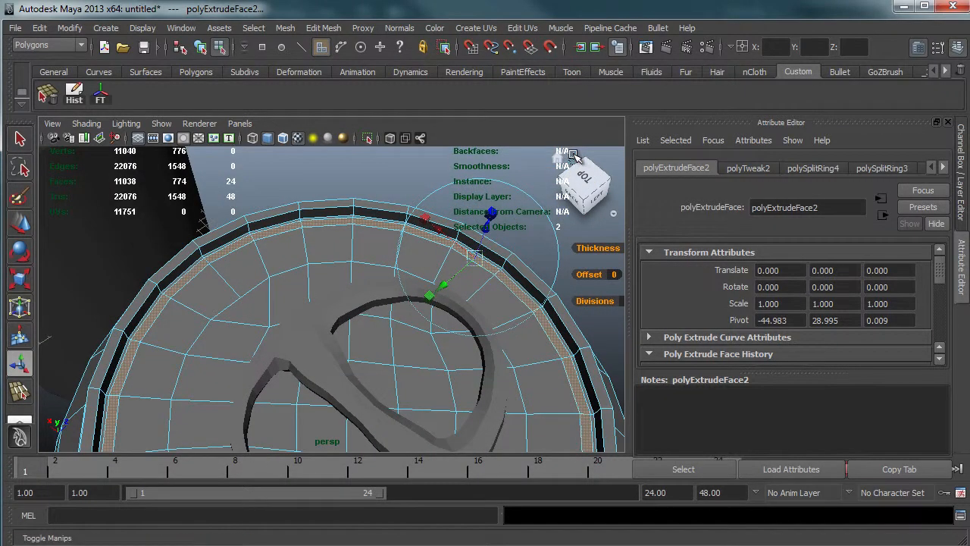
{"action": "left_click_drag", "start_coordinate": [373, 279], "coordinate": [372, 275], "text": "alt"}
{"action": "left_click_drag", "start_coordinate": [359, 242], "coordinate": [361, 241]}
{"action": "right_click_drag", "start_coordinate": [313, 251], "coordinate": [372, 256], "text": "alt"}
{"action": "middle_click_drag", "start_coordinate": [250, 264], "coordinate": [405, 266], "text": "alt"}
{"action": "left_click_drag", "start_coordinate": [406, 265], "coordinate": [306, 315], "text": "alt"}
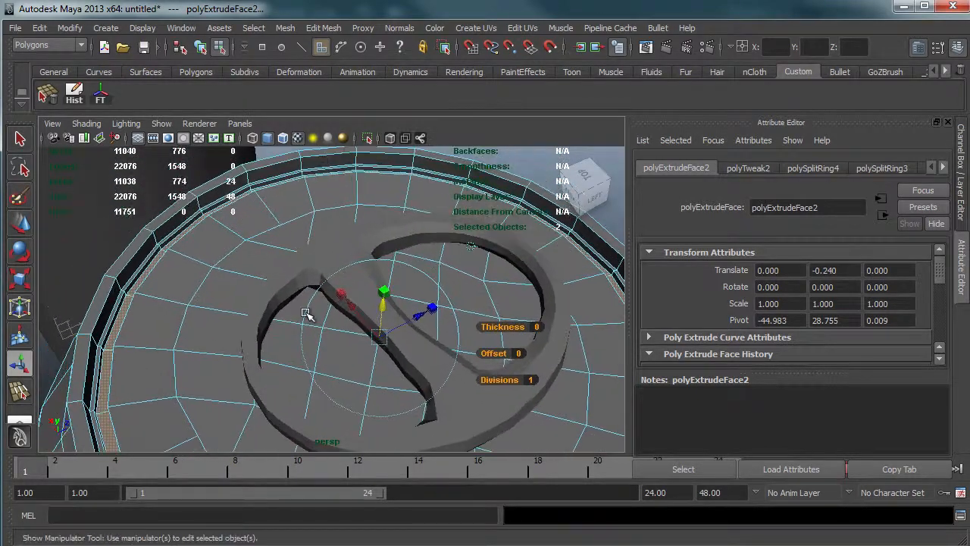
{"action": "left_click_drag", "start_coordinate": [219, 246], "coordinate": [280, 272], "text": "alt"}
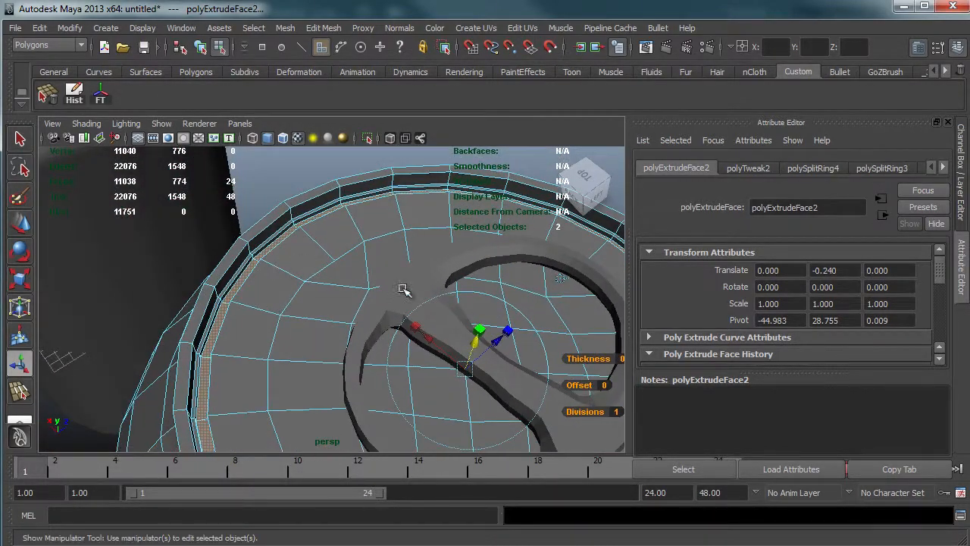
Scale the extruded face ring to 1.017 in X and Z and 0.980 in Y
{"action": "left_click_drag", "start_coordinate": [465, 368], "coordinate": [469, 376]}
{"action": "scroll", "coordinate": [356, 321], "scroll_direction": "up", "scroll_amount": 6}
{"action": "left_click_drag", "start_coordinate": [353, 317], "coordinate": [341, 301], "text": "alt"}
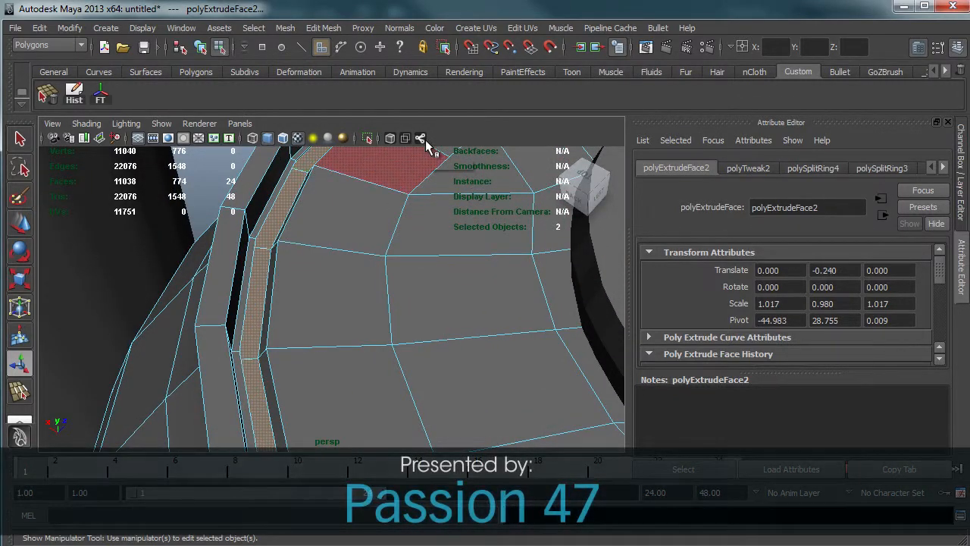
{"action": "left_click_drag", "start_coordinate": [530, 246], "coordinate": [303, 267], "text": "alt"}
Select an edge loop along the lid's recessed groove and examine the groove, the rim and the can body
{"action": "right_click_drag", "start_coordinate": [301, 283], "coordinate": [302, 239]}
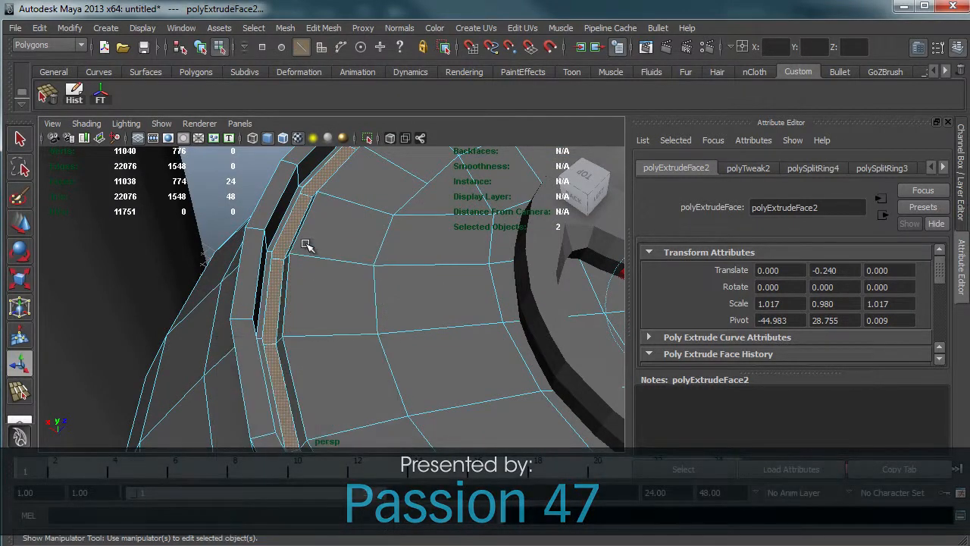
{"action": "right_click_drag", "start_coordinate": [331, 263], "coordinate": [357, 266], "text": "alt"}
{"action": "middle_click_drag", "start_coordinate": [358, 266], "coordinate": [220, 299], "text": "alt"}
{"action": "right_click_drag", "start_coordinate": [303, 258], "coordinate": [259, 266], "text": "alt"}
{"action": "left_click_drag", "start_coordinate": [259, 266], "coordinate": [323, 282], "text": "alt"}
{"action": "right_click_drag", "start_coordinate": [357, 275], "coordinate": [449, 258], "text": "alt"}
{"action": "mouse_move", "coordinate": [448, 258]}
{"action": "left_mouse_down", "text": "alt"}
{"action": "mouse_move", "coordinate": [441, 245]}
{"action": "mouse_move", "coordinate": [433, 249]}
{"action": "left_mouse_up", "text": "alt"}
{"action": "right_click_drag", "start_coordinate": [433, 249], "coordinate": [323, 312], "text": "alt"}
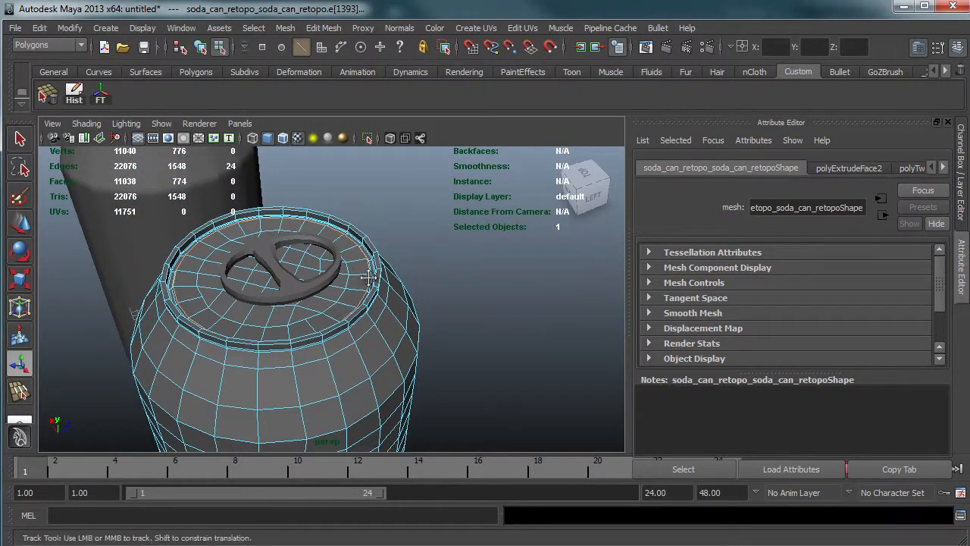
{"action": "left_click_drag", "start_coordinate": [372, 254], "coordinate": [438, 167], "text": "alt"}
{"action": "middle_click_drag", "start_coordinate": [372, 244], "coordinate": [379, 195], "text": "alt"}
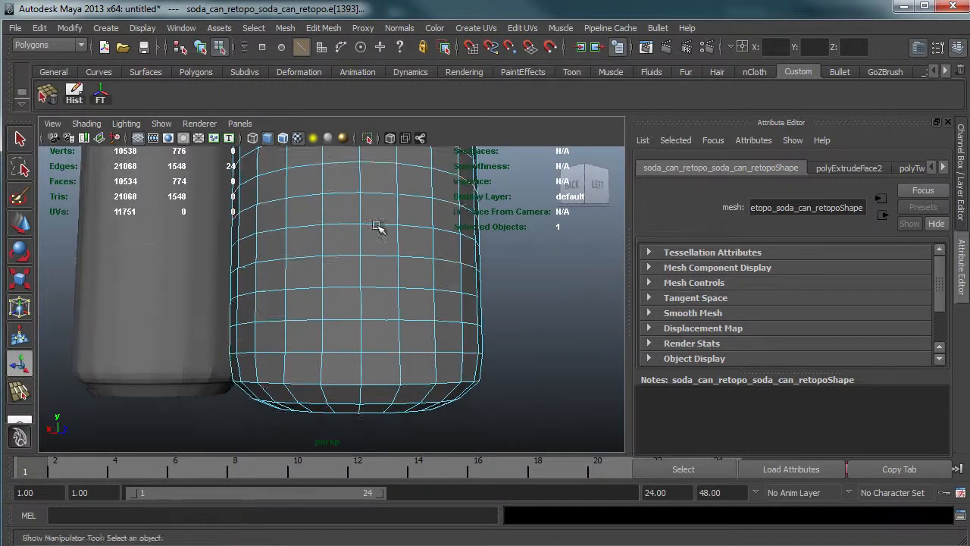
Insert an edge loop just below the lower corner of the can body, where the bottom taper begins
{"action": "left_click_drag", "start_coordinate": [379, 195], "coordinate": [364, 258], "text": "alt"}
{"action": "middle_click_drag", "start_coordinate": [311, 368], "coordinate": [275, 273], "text": "alt"}
{"action": "right_click_drag", "start_coordinate": [275, 272], "coordinate": [337, 264], "text": "alt"}
{"action": "left_click_drag", "start_coordinate": [336, 265], "coordinate": [301, 310], "text": "alt"}
{"action": "middle_click_drag", "start_coordinate": [305, 311], "coordinate": [312, 307], "text": "alt"}
{"action": "right_click_drag", "start_coordinate": [306, 346], "coordinate": [336, 333], "text": "alt"}
{"action": "left_click_drag", "start_coordinate": [337, 334], "coordinate": [324, 352], "text": "alt"}
{"action": "left_click", "coordinate": [325, 345]}
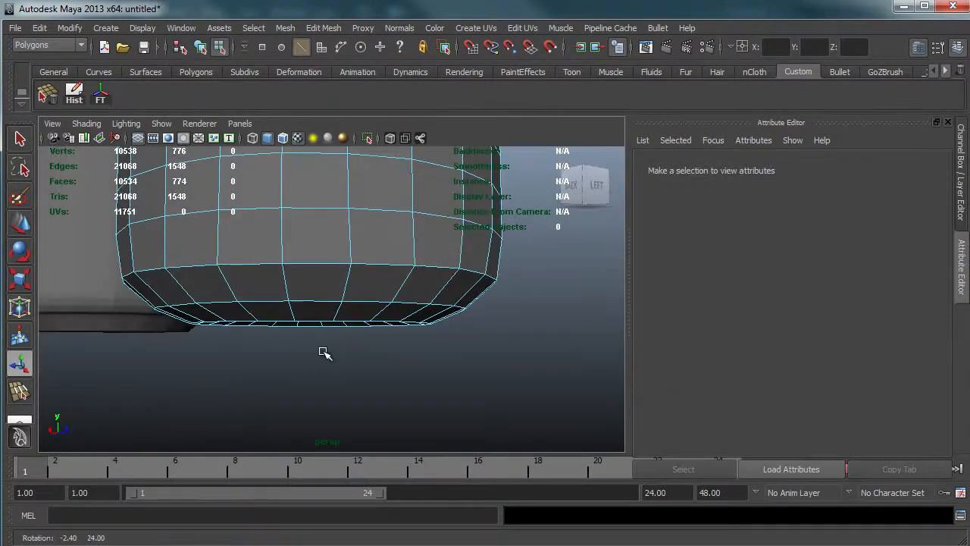
{"action": "mouse_move", "coordinate": [288, 283]}
{"action": "right_mouse_down", "text": "shift"}
{"action": "mouse_move", "coordinate": [257, 282]}
{"action": "mouse_move", "coordinate": [326, 278]}
{"action": "mouse_move", "coordinate": [282, 285]}
{"action": "right_mouse_up", "text": "shift"}
{"action": "right_click", "coordinate": [284, 283]}
{"action": "left_click", "coordinate": [291, 283]}
{"action": "left_click", "coordinate": [325, 279]}
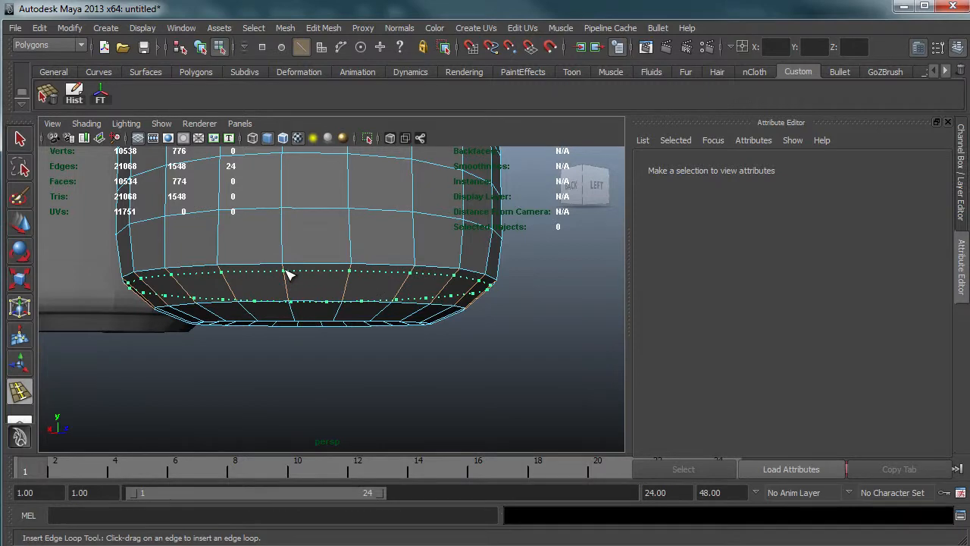
{"action": "left_click", "coordinate": [288, 275]}
{"action": "mouse_move", "coordinate": [314, 283]}
{"action": "left_mouse_down", "text": "alt"}
{"action": "mouse_move", "coordinate": [314, 299]}
{"action": "mouse_move", "coordinate": [301, 290]}
{"action": "left_mouse_up", "text": "alt"}
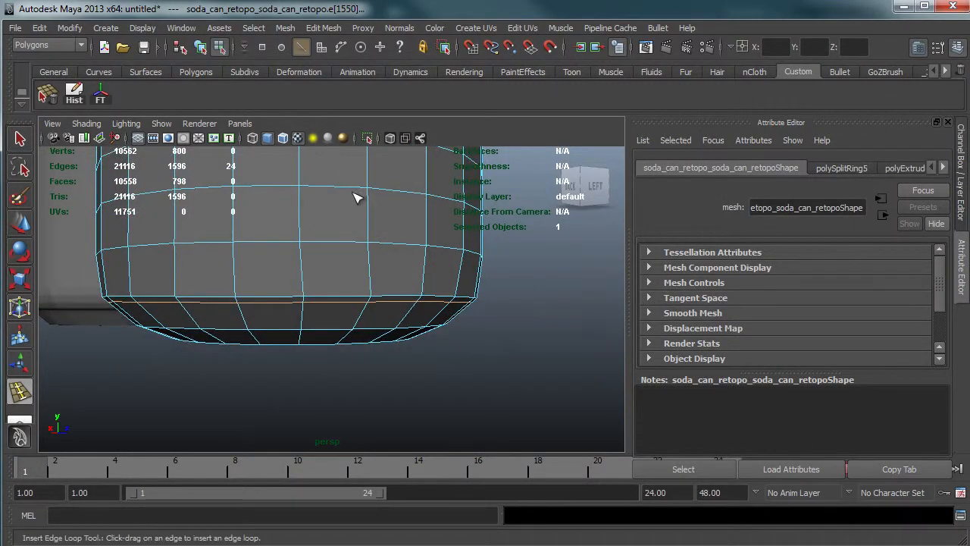
Scale the new lower edge loop slightly inward and check the can bottom in smooth preview
{"action": "key", "text": "w"}
{"action": "key", "text": "r"}
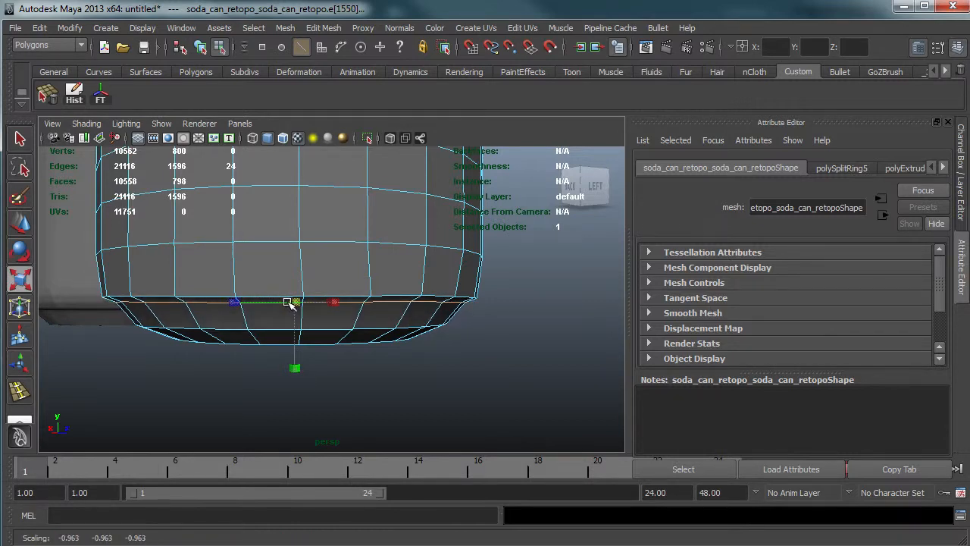
{"action": "mouse_move", "coordinate": [386, 288]}
{"action": "left_mouse_down", "text": "alt"}
{"action": "mouse_move", "coordinate": [403, 297]}
{"action": "mouse_move", "coordinate": [385, 301]}
{"action": "left_mouse_up", "text": "alt"}
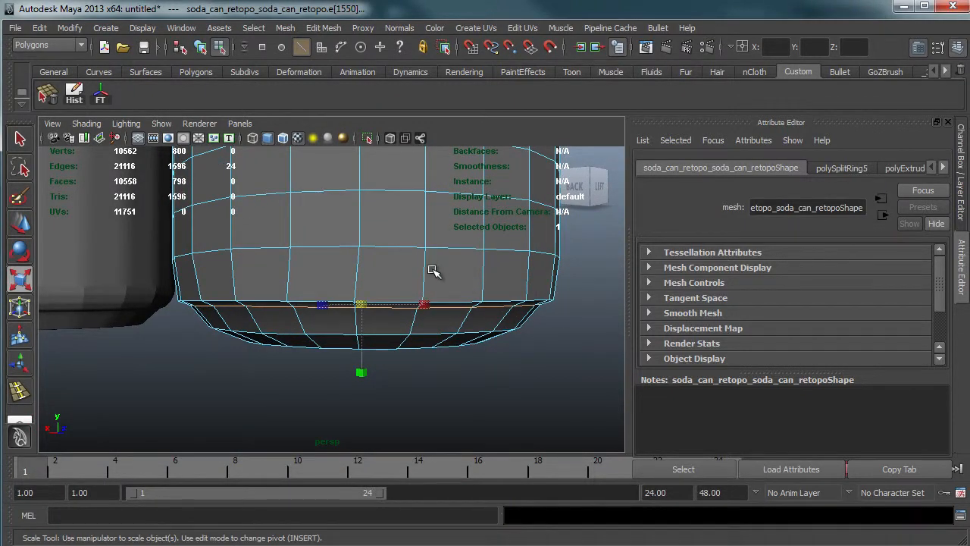
{"action": "key", "text": "2"}
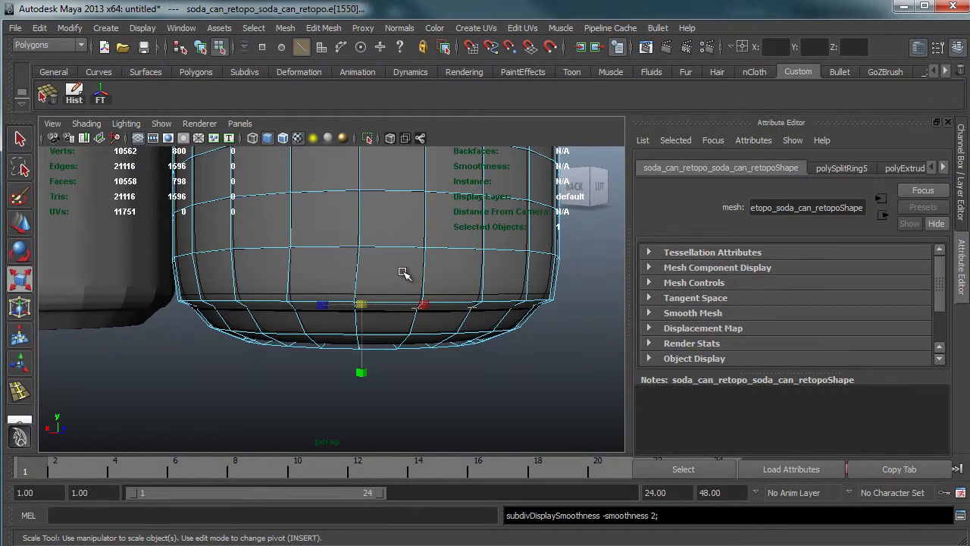
{"action": "key", "text": "1"}
{"action": "left_click_drag", "start_coordinate": [392, 279], "coordinate": [416, 258], "text": "alt"}
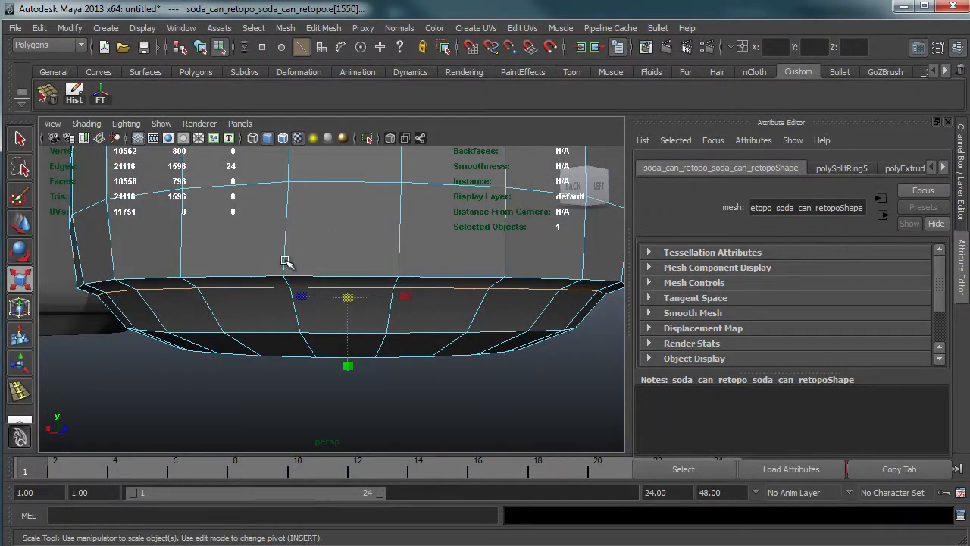
Insert an edge loop just above the can body's lower corner, and add one further edge loop to the can
{"action": "left_click", "coordinate": [286, 28]}
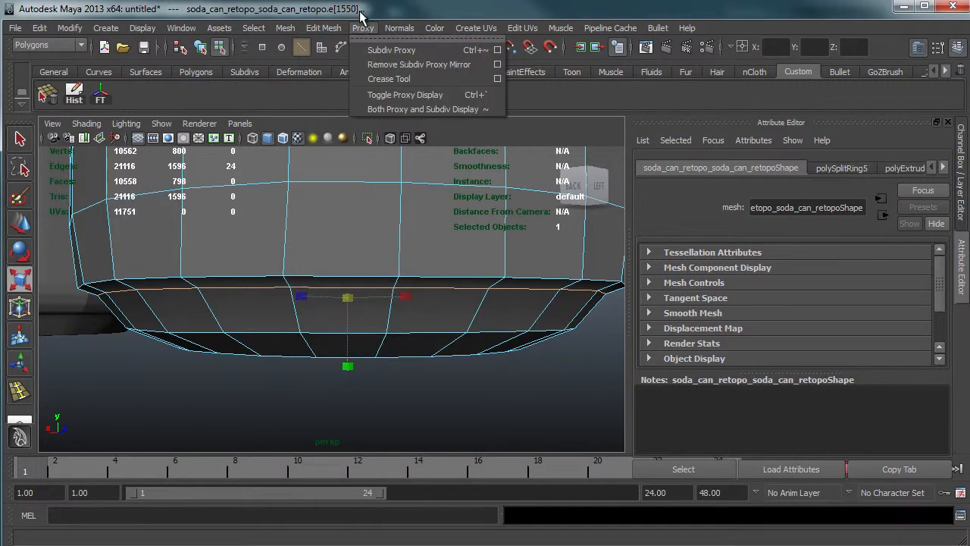
{"action": "left_click", "coordinate": [356, 169]}
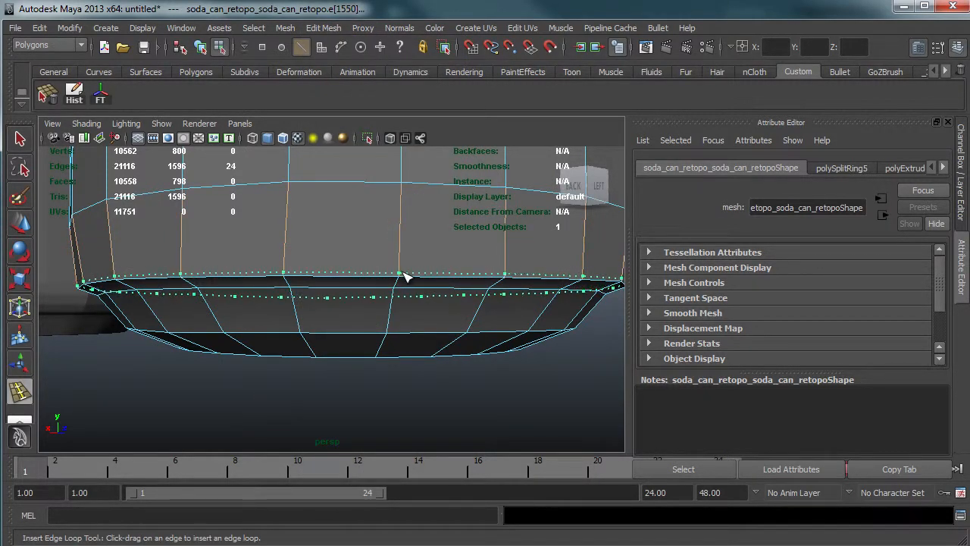
{"action": "left_click_drag", "start_coordinate": [404, 276], "coordinate": [398, 267]}
{"action": "scroll", "coordinate": [368, 270], "scroll_direction": "up", "scroll_amount": 3}
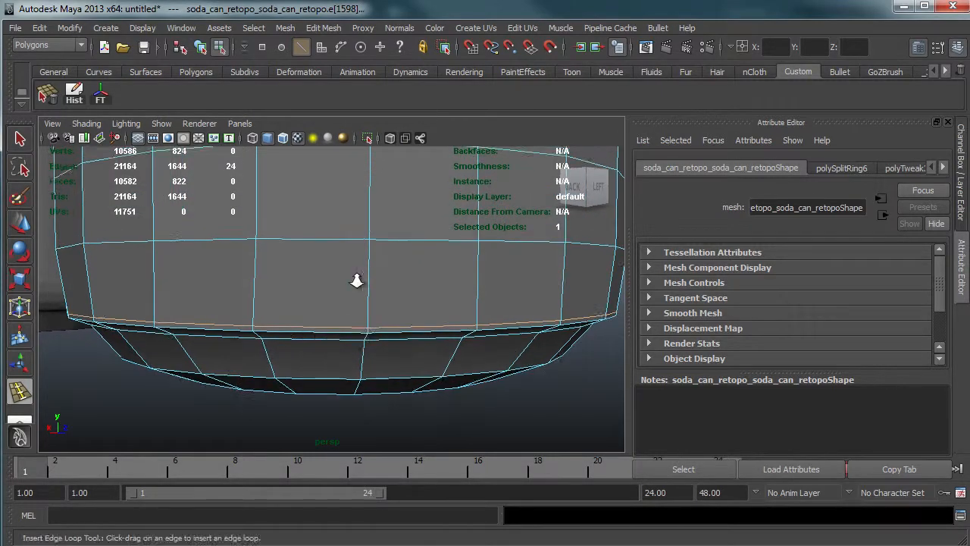
{"action": "left_click_drag", "start_coordinate": [429, 294], "coordinate": [473, 310], "text": "alt"}
{"action": "right_click_drag", "start_coordinate": [622, 284], "coordinate": [322, 246], "text": "alt"}
{"action": "middle_click_drag", "start_coordinate": [356, 269], "coordinate": [366, 325], "text": "alt"}
{"action": "middle_click_drag", "start_coordinate": [387, 182], "coordinate": [374, 301], "text": "alt"}
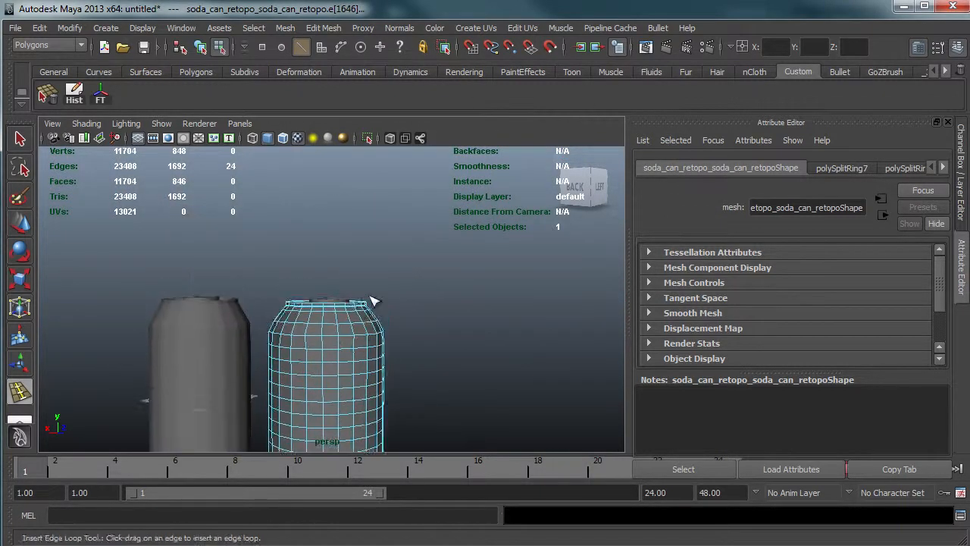
{"action": "left_click_drag", "start_coordinate": [374, 302], "coordinate": [134, 116], "text": "alt"}
Return to object selection and examine the retopologized can's lid, rim and body from all sides beside the original
{"action": "left_click", "coordinate": [344, 228]}
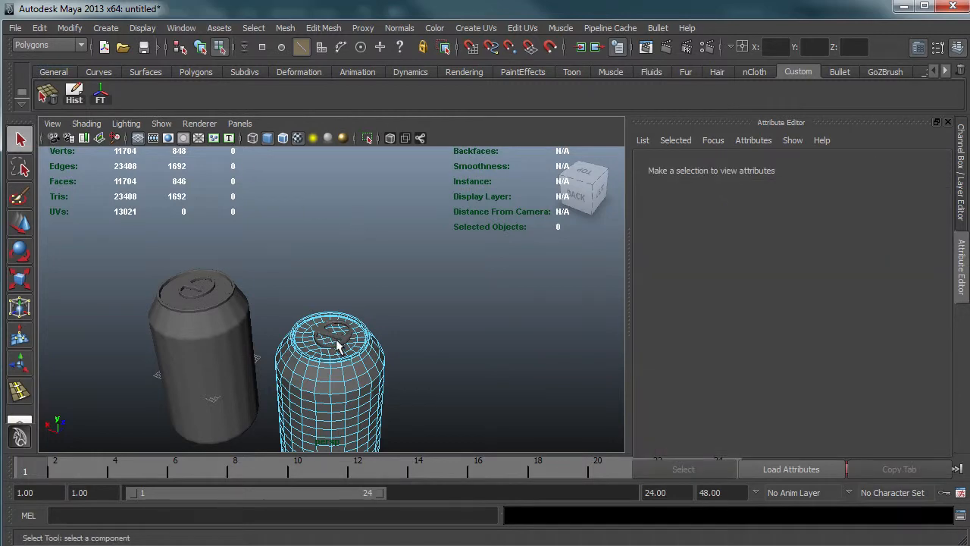
{"action": "left_click", "coordinate": [346, 345]}
{"action": "right_click_drag", "start_coordinate": [346, 345], "coordinate": [410, 318]}
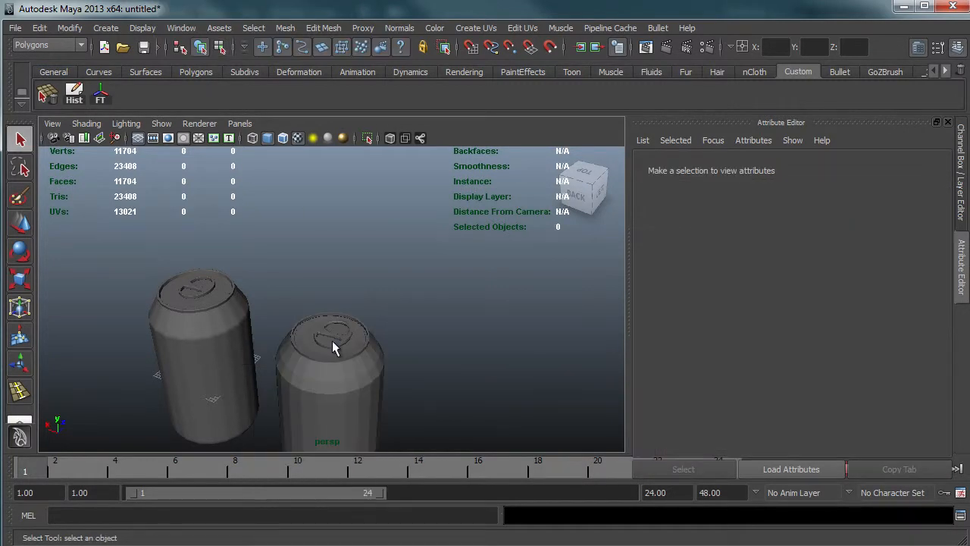
{"action": "left_click", "coordinate": [349, 343]}
{"action": "right_click_drag", "start_coordinate": [349, 342], "coordinate": [609, 245], "text": "alt"}
{"action": "middle_click_drag", "start_coordinate": [383, 331], "coordinate": [319, 275], "text": "alt"}
{"action": "right_click_drag", "start_coordinate": [319, 276], "coordinate": [720, 205], "text": "alt"}
{"action": "middle_click_drag", "start_coordinate": [319, 283], "coordinate": [412, 275], "text": "alt"}
{"action": "right_click_drag", "start_coordinate": [412, 274], "coordinate": [565, 227], "text": "alt"}
{"action": "left_click_drag", "start_coordinate": [376, 235], "coordinate": [418, 257], "text": "alt"}
{"action": "middle_click_drag", "start_coordinate": [402, 252], "coordinate": [304, 208], "text": "alt"}
{"action": "left_click_drag", "start_coordinate": [360, 261], "coordinate": [336, 279], "text": "alt"}
{"action": "right_click_drag", "start_coordinate": [336, 280], "coordinate": [168, 291], "text": "alt"}
{"action": "left_click_drag", "start_coordinate": [273, 292], "coordinate": [313, 261], "text": "alt"}
{"action": "left_click", "coordinate": [332, 280]}
{"action": "right_click_drag", "start_coordinate": [402, 284], "coordinate": [261, 291], "text": "alt"}
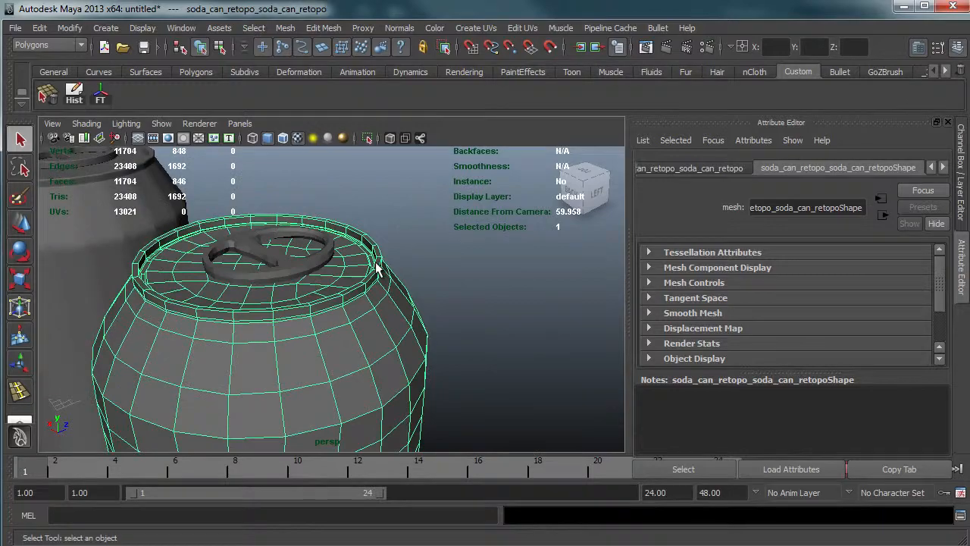
{"action": "left_click_drag", "start_coordinate": [378, 268], "coordinate": [365, 255], "text": "alt"}
{"action": "right_click_drag", "start_coordinate": [364, 260], "coordinate": [227, 264], "text": "alt"}
{"action": "middle_click_drag", "start_coordinate": [338, 226], "coordinate": [360, 158], "text": "alt"}
{"action": "left_click_drag", "start_coordinate": [342, 234], "coordinate": [274, 188], "text": "alt"}
{"action": "left_click_drag", "start_coordinate": [393, 239], "coordinate": [271, 271], "text": "alt"}
{"action": "right_click_drag", "start_coordinate": [319, 260], "coordinate": [362, 253], "text": "alt"}
{"action": "middle_click_drag", "start_coordinate": [358, 182], "coordinate": [359, 298], "text": "alt"}
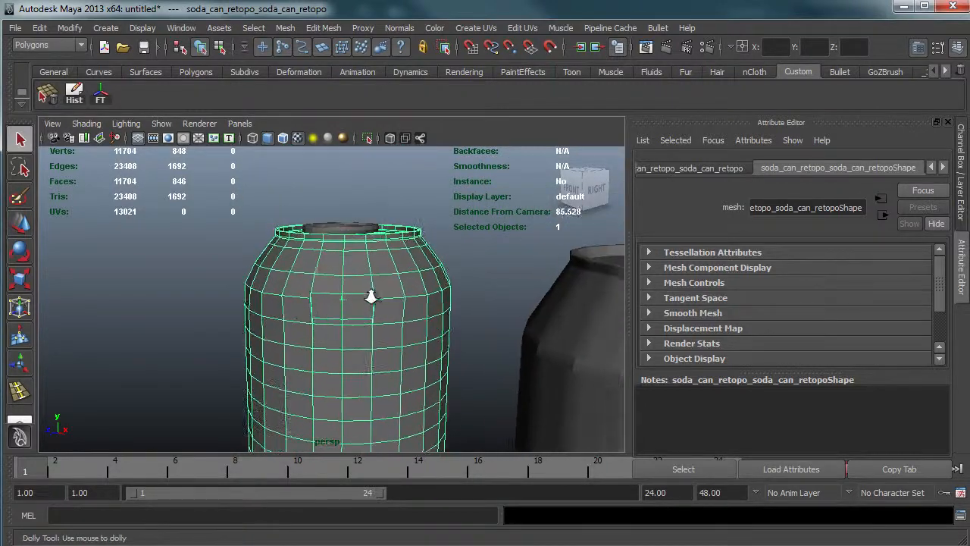
Select the two adjacent raised faces just below the can's shoulder and delete them
{"action": "right_click_drag", "start_coordinate": [359, 299], "coordinate": [468, 272], "text": "alt"}
{"action": "left_click_drag", "start_coordinate": [468, 275], "coordinate": [425, 300], "text": "alt"}
{"action": "right_click_drag", "start_coordinate": [405, 327], "coordinate": [402, 357]}
{"action": "left_click", "coordinate": [454, 321]}
{"action": "left_click", "coordinate": [397, 326], "text": "shift"}
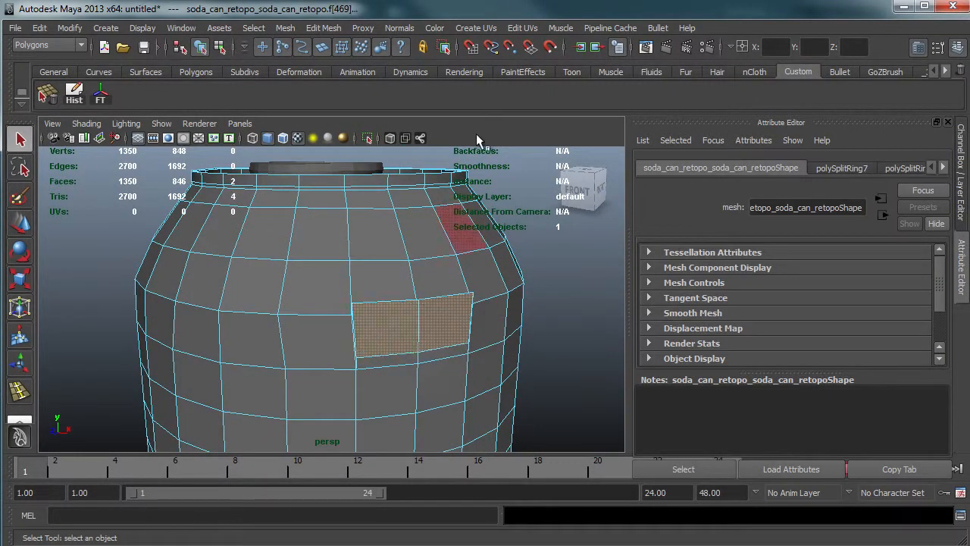
{"action": "key", "text": "Delete"}
{"action": "left_click_drag", "start_coordinate": [463, 298], "coordinate": [401, 250], "text": "alt"}
{"action": "key", "text": "ctrl+z"}
Delete the narrow leftover wall faces along the upper edge and one side of the hole below the shoulder
{"action": "middle_click_drag", "start_coordinate": [401, 250], "coordinate": [323, 201], "text": "alt"}
{"action": "left_click", "coordinate": [323, 201]}
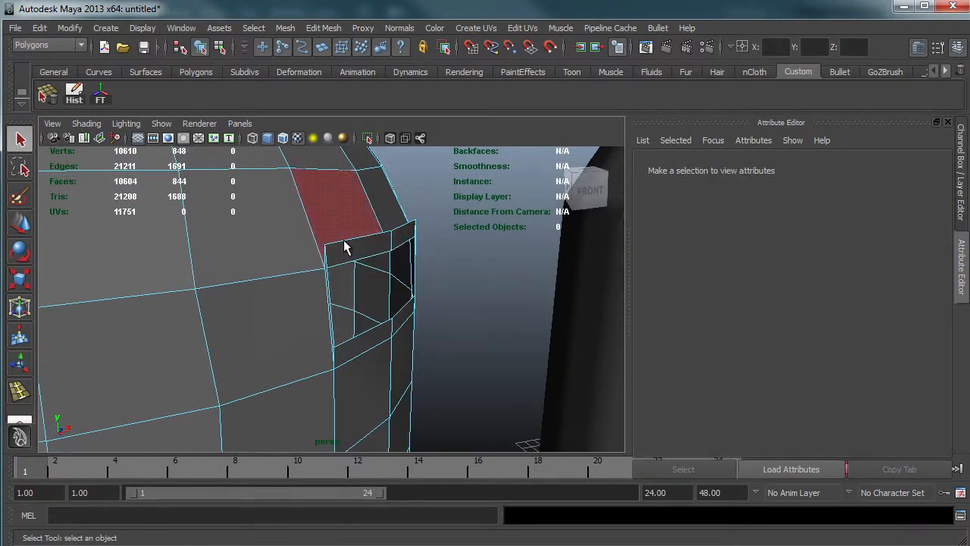
{"action": "left_click", "coordinate": [375, 244]}
{"action": "middle_click_drag", "start_coordinate": [407, 250], "coordinate": [383, 271], "text": "alt"}
{"action": "right_click_drag", "start_coordinate": [383, 271], "coordinate": [438, 233], "text": "alt"}
{"action": "left_click_drag", "start_coordinate": [439, 233], "coordinate": [477, 232], "text": "alt"}
{"action": "left_click_drag", "start_coordinate": [385, 230], "coordinate": [347, 203], "text": "alt"}
{"action": "key", "text": "Delete"}
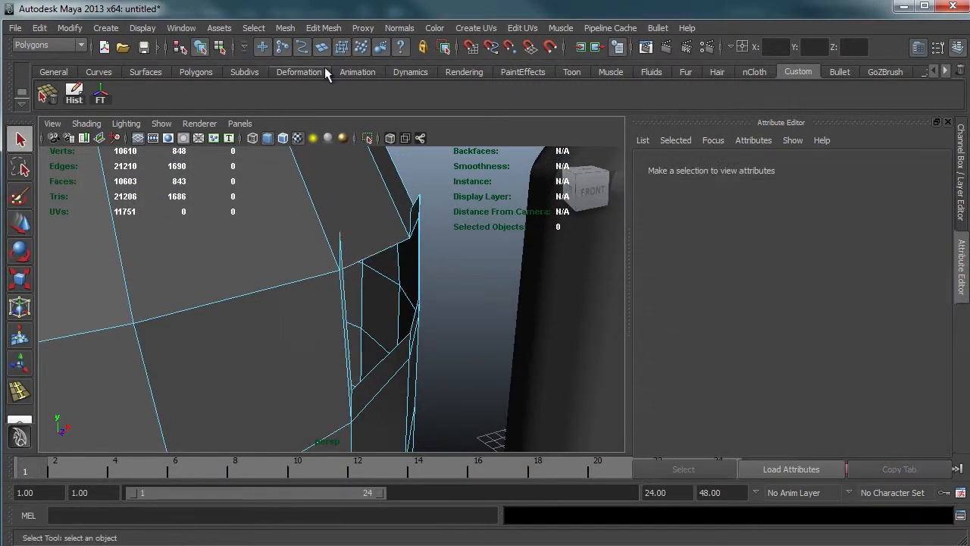
{"action": "left_click", "coordinate": [413, 212]}
{"action": "key", "text": "Delete"}
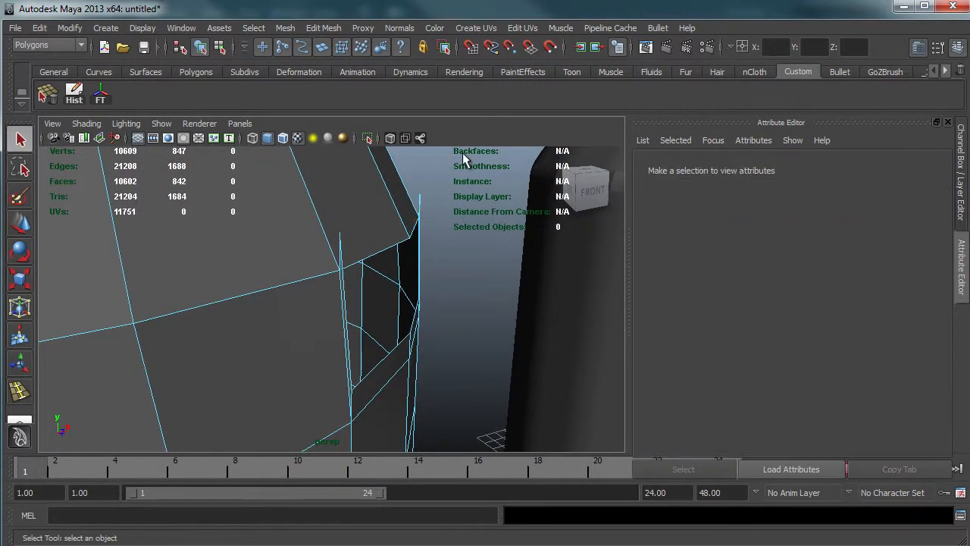
{"action": "left_click", "coordinate": [348, 307]}
{"action": "key", "text": "Delete"}
{"action": "left_click_drag", "start_coordinate": [398, 270], "coordinate": [333, 281], "text": "alt"}
{"action": "middle_click_drag", "start_coordinate": [337, 282], "coordinate": [409, 312], "text": "alt"}
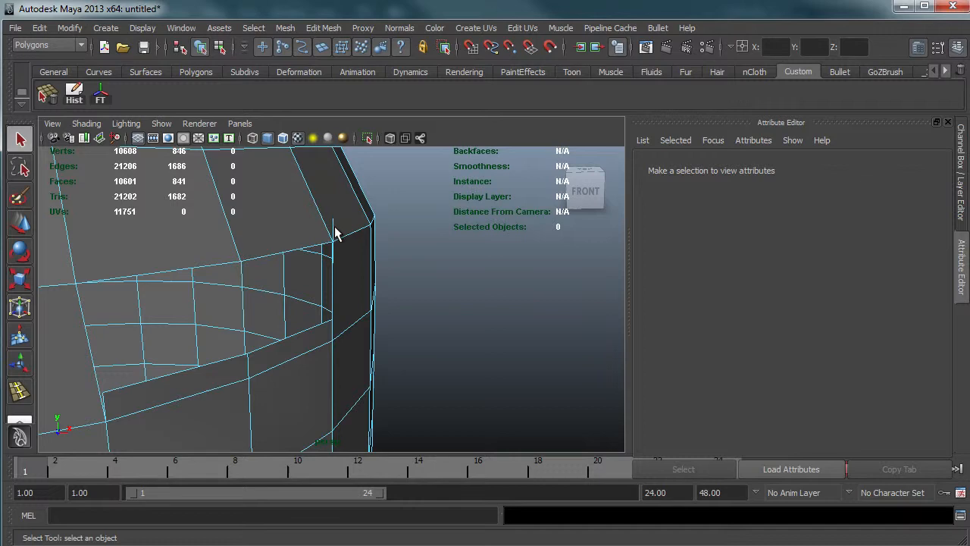
Delete the narrow leftover wall face at the corner of the hole's remaining side edge
{"action": "left_click", "coordinate": [337, 233]}
{"action": "middle_click_drag", "start_coordinate": [342, 279], "coordinate": [424, 230], "text": "alt"}
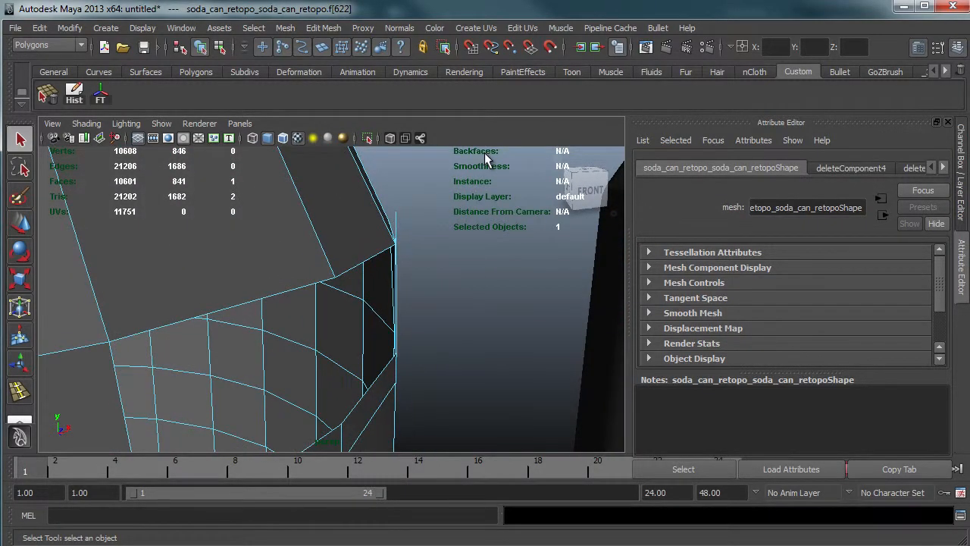
{"action": "left_click_drag", "start_coordinate": [388, 295], "coordinate": [446, 222], "text": "alt"}
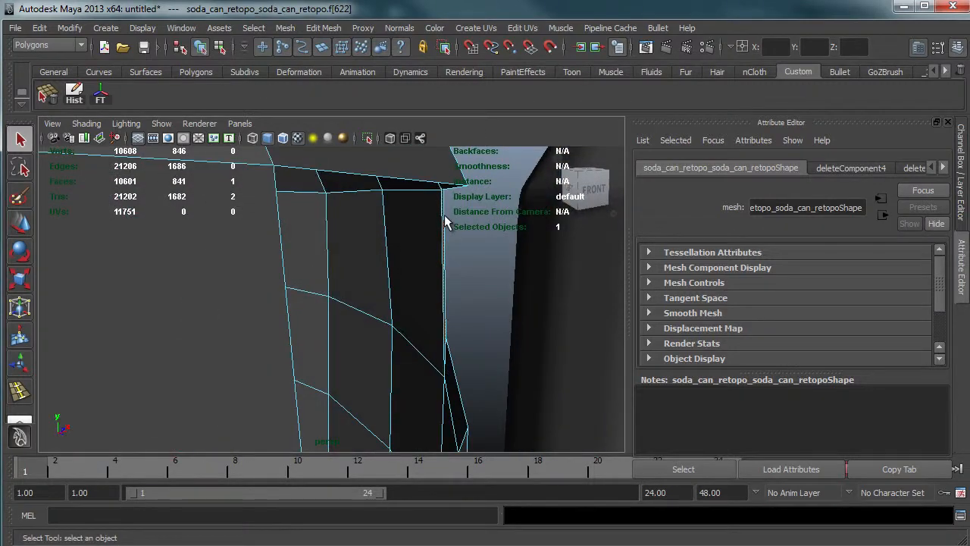
{"action": "key", "text": "Delete"}
Select the border edges along the lower side of the hole and move them up close to its upper edge
{"action": "left_click_drag", "start_coordinate": [296, 279], "coordinate": [253, 265], "text": "alt"}
{"action": "middle_click_drag", "start_coordinate": [253, 264], "coordinate": [307, 294], "text": "alt"}
{"action": "left_click", "coordinate": [240, 334]}
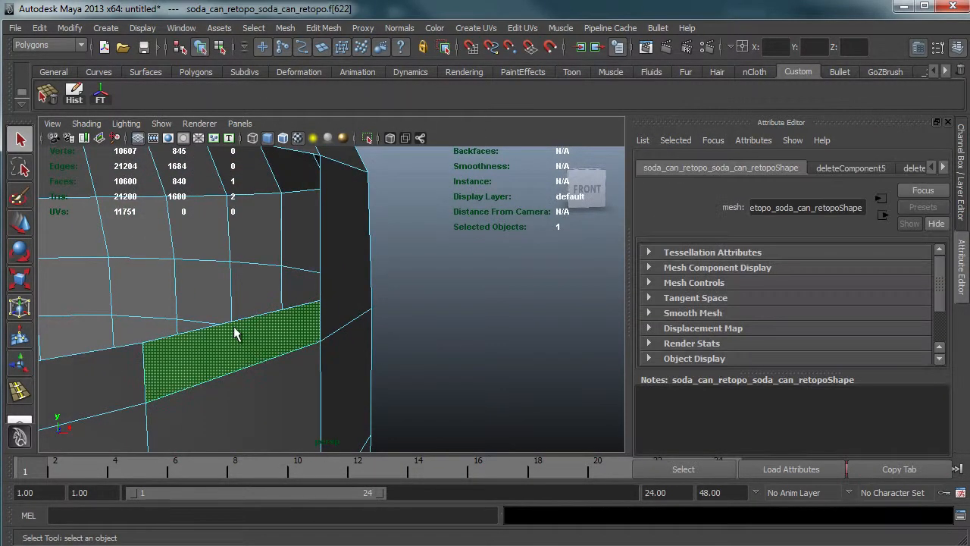
{"action": "left_click_drag", "start_coordinate": [274, 307], "coordinate": [217, 336], "text": "alt"}
{"action": "middle_click_drag", "start_coordinate": [217, 336], "coordinate": [288, 271], "text": "alt"}
{"action": "right_click_drag", "start_coordinate": [288, 271], "coordinate": [212, 297], "text": "alt"}
{"action": "middle_click_drag", "start_coordinate": [241, 306], "coordinate": [364, 232], "text": "alt"}
{"action": "right_click_drag", "start_coordinate": [303, 250], "coordinate": [254, 270], "text": "alt"}
{"action": "left_click_drag", "start_coordinate": [273, 280], "coordinate": [373, 323], "text": "alt"}
{"action": "right_click_drag", "start_coordinate": [338, 319], "coordinate": [331, 314]}
{"action": "left_click", "coordinate": [334, 318]}
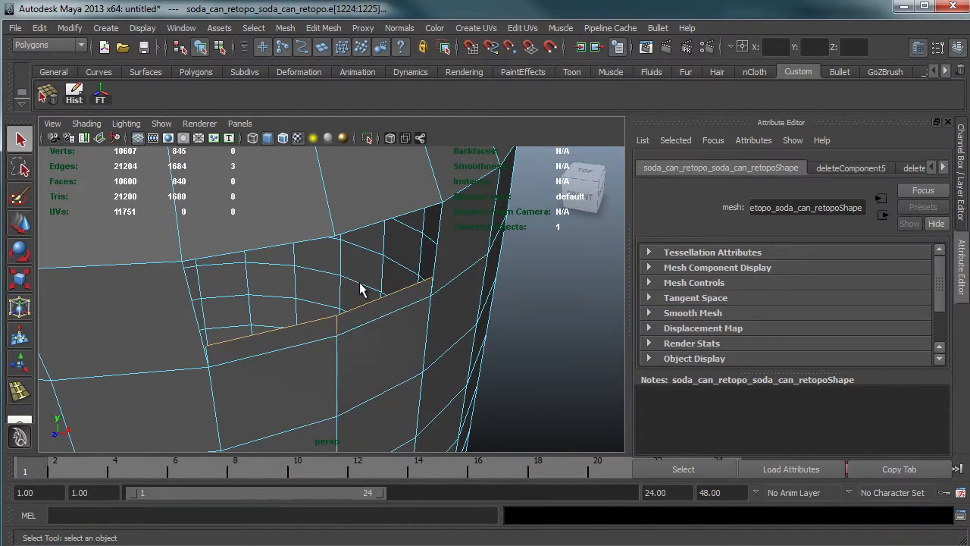
{"action": "key", "text": "w"}
{"action": "left_click_drag", "start_coordinate": [329, 278], "coordinate": [311, 217]}
{"action": "key", "text": "ctrl+z"}
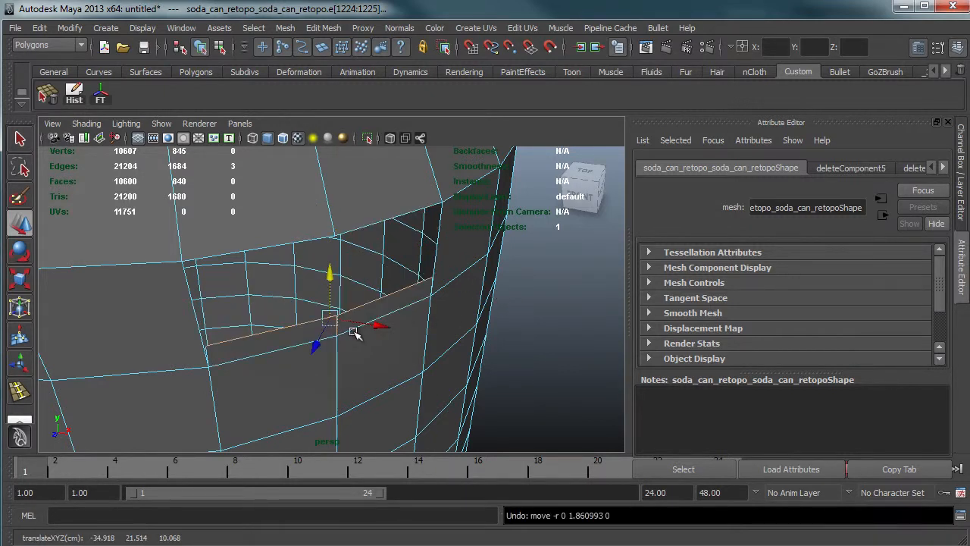
{"action": "left_click_drag", "start_coordinate": [328, 279], "coordinate": [308, 213]}
Try to flatten the two peaked edges below the nearly closed hole by scaling them
{"action": "left_click", "coordinate": [351, 278]}
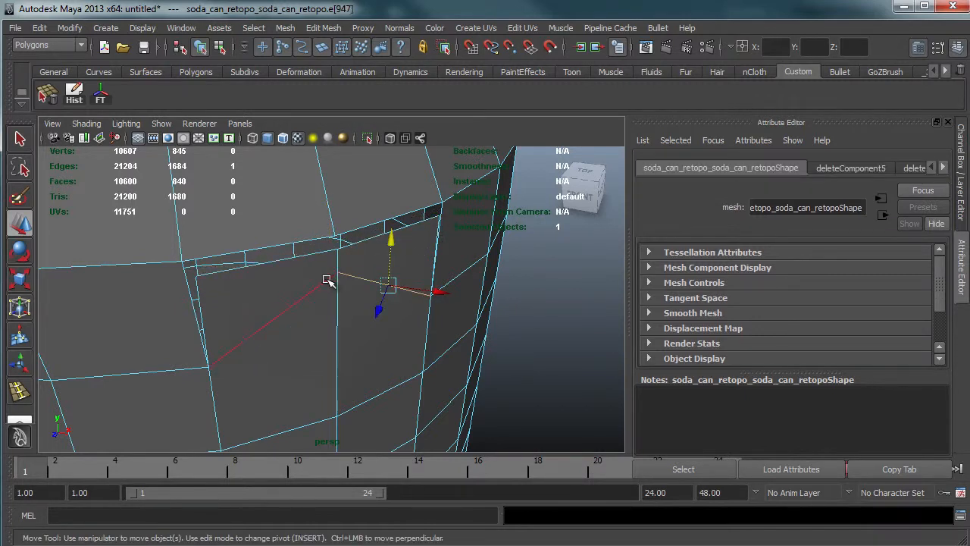
{"action": "mouse_move", "coordinate": [330, 251]}
{"action": "left_mouse_down"}
{"action": "mouse_move", "coordinate": [331, 270]}
{"action": "mouse_move", "coordinate": [345, 263]}
{"action": "left_mouse_up"}
{"action": "key", "text": "r"}
{"action": "left_click_drag", "start_coordinate": [353, 309], "coordinate": [338, 282], "text": "alt"}
{"action": "left_click_drag", "start_coordinate": [290, 259], "coordinate": [312, 189]}
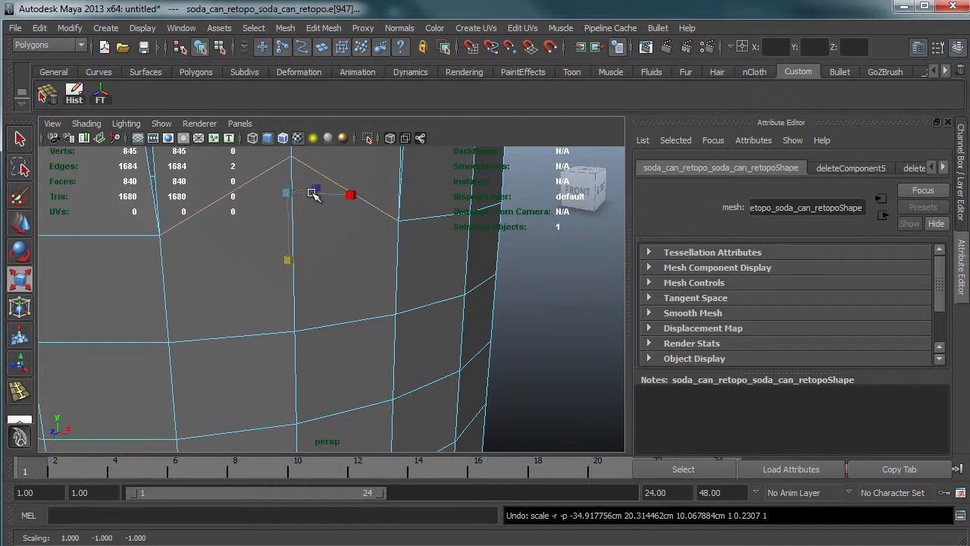
{"action": "middle_click_drag", "start_coordinate": [311, 245], "coordinate": [334, 262], "text": "alt"}
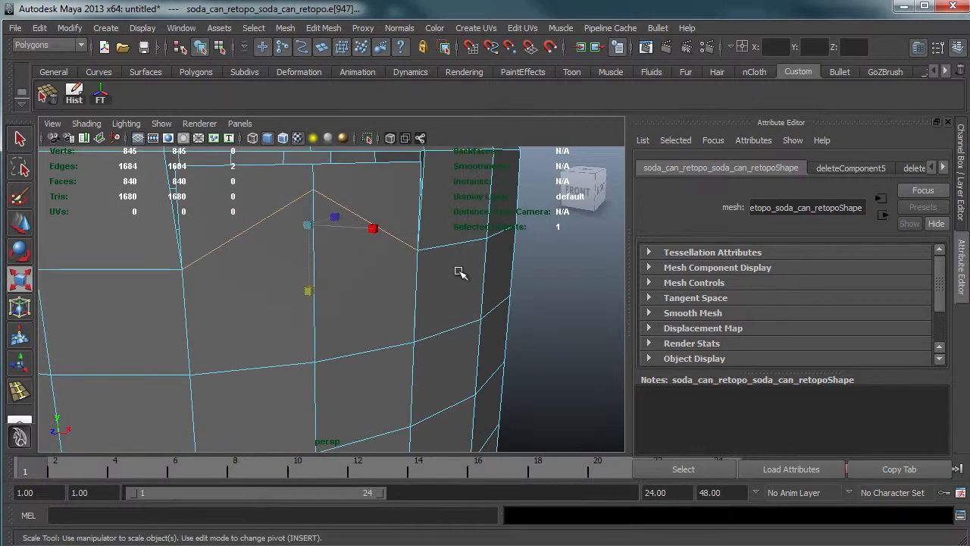
Move the peak vertex between the two slanted edges down until it lines up with the neighbouring edge row
{"action": "right_click", "coordinate": [309, 192]}
{"action": "left_click", "coordinate": [271, 189]}
{"action": "left_click", "coordinate": [324, 199]}
{"action": "left_click", "coordinate": [317, 190]}
{"action": "left_click", "coordinate": [305, 194]}
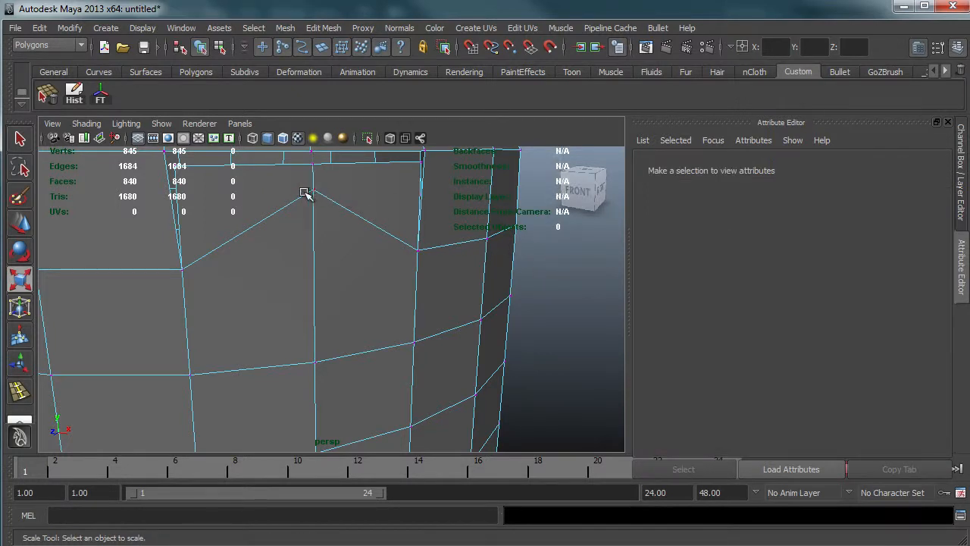
{"action": "left_click", "coordinate": [313, 190]}
{"action": "key", "text": "w"}
{"action": "left_click_drag", "start_coordinate": [316, 171], "coordinate": [311, 175]}
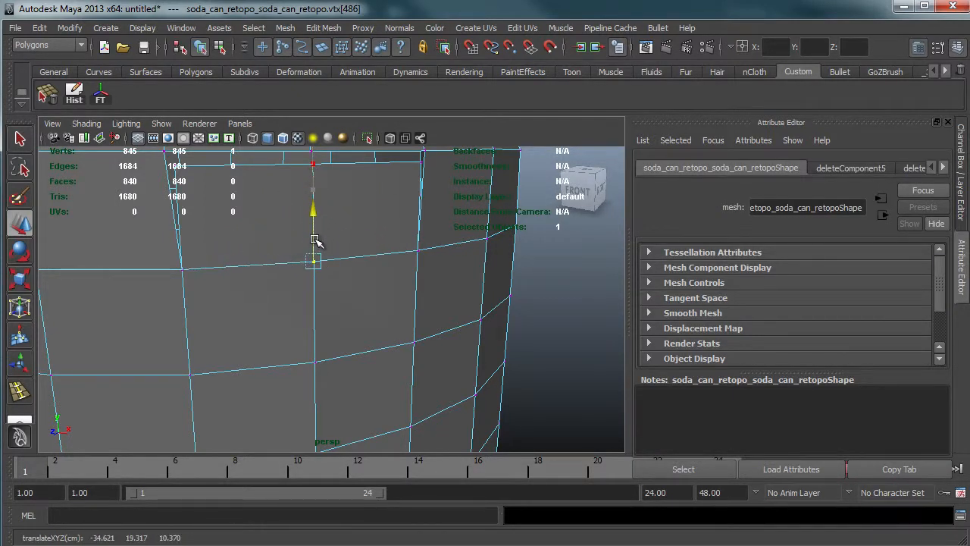
Merge the two separate vertices at the first corner of the narrow gap below the shoulder
{"action": "right_click_drag", "start_coordinate": [321, 227], "coordinate": [356, 271], "text": "alt"}
{"action": "left_click_drag", "start_coordinate": [356, 271], "coordinate": [328, 292], "text": "alt"}
{"action": "middle_click_drag", "start_coordinate": [327, 292], "coordinate": [440, 464], "text": "alt"}
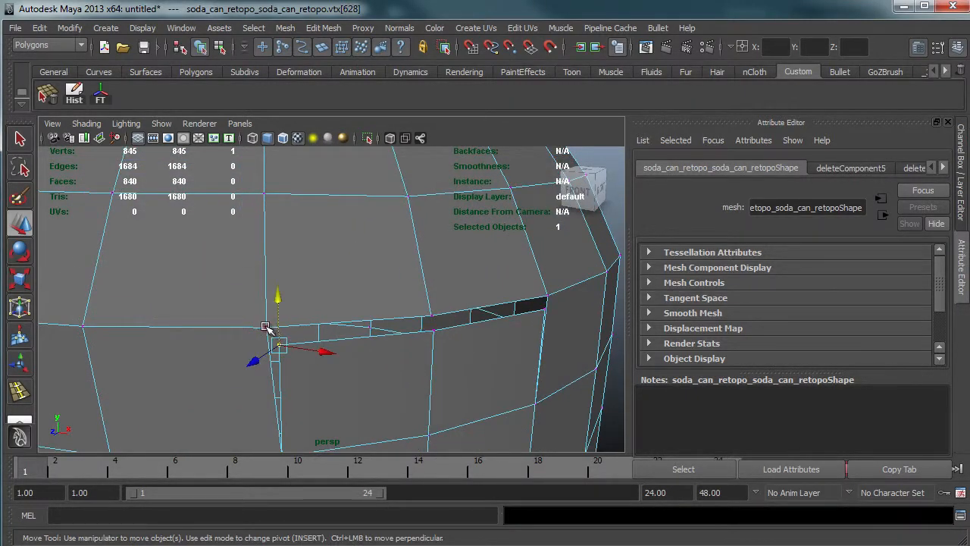
{"action": "right_click", "coordinate": [269, 328], "text": "shift"}
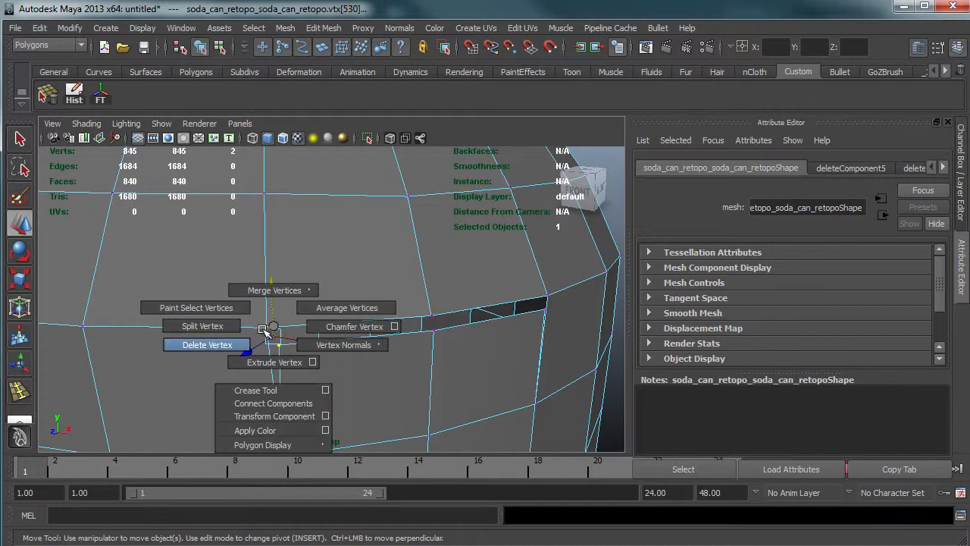
{"action": "right_click_drag", "start_coordinate": [270, 329], "coordinate": [319, 269], "text": "shift"}
{"action": "key", "text": "y"}
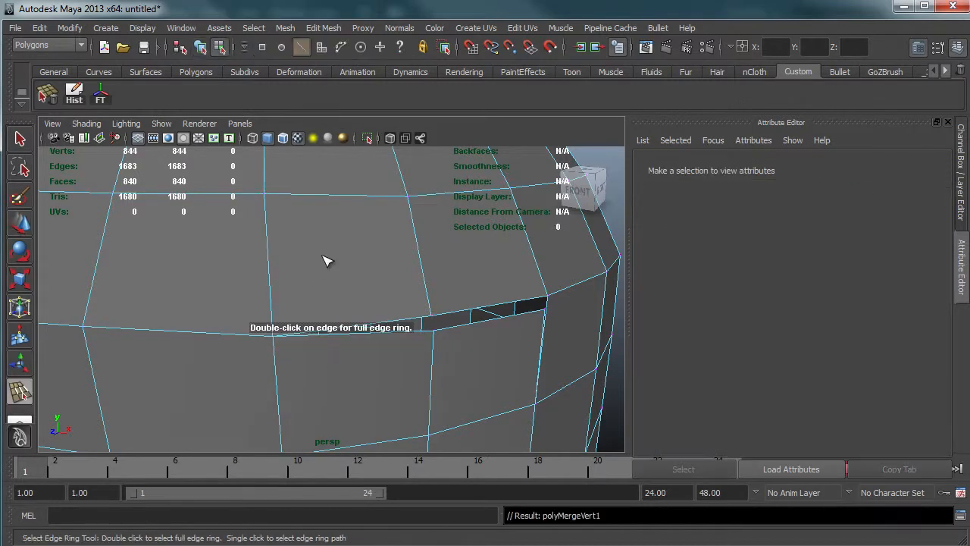
Merge the vertex pairs at the middle and the far corner of the gap to close it completely
{"action": "middle_click_drag", "start_coordinate": [446, 297], "coordinate": [408, 293], "text": "alt"}
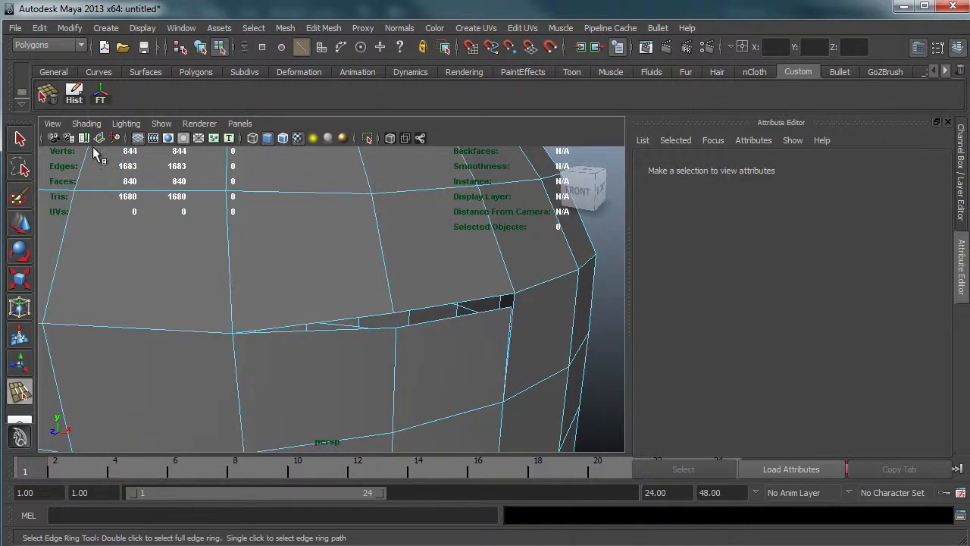
{"action": "left_click", "coordinate": [21, 140]}
{"action": "right_click_drag", "start_coordinate": [398, 329], "coordinate": [350, 326]}
{"action": "left_click", "coordinate": [396, 328]}
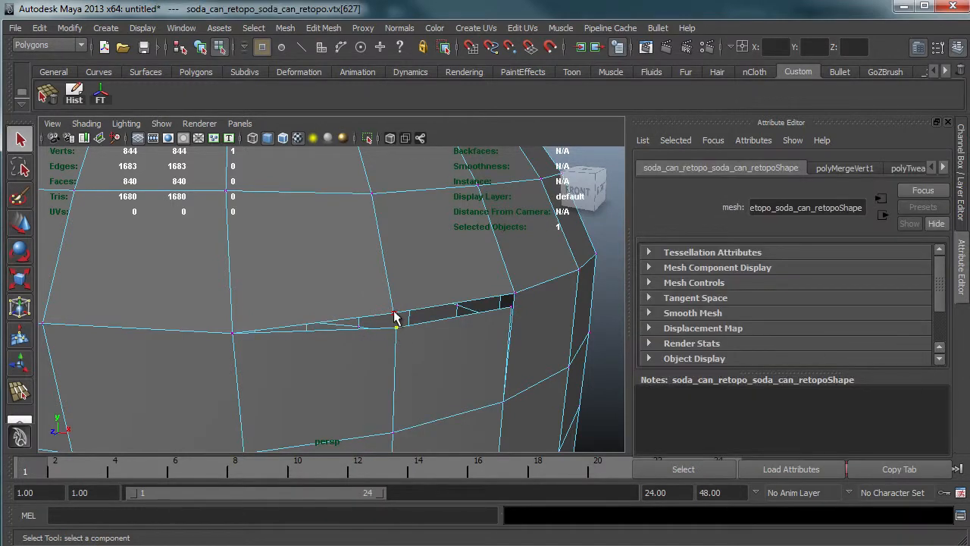
{"action": "left_click_drag", "start_coordinate": [465, 321], "coordinate": [429, 330], "text": "alt"}
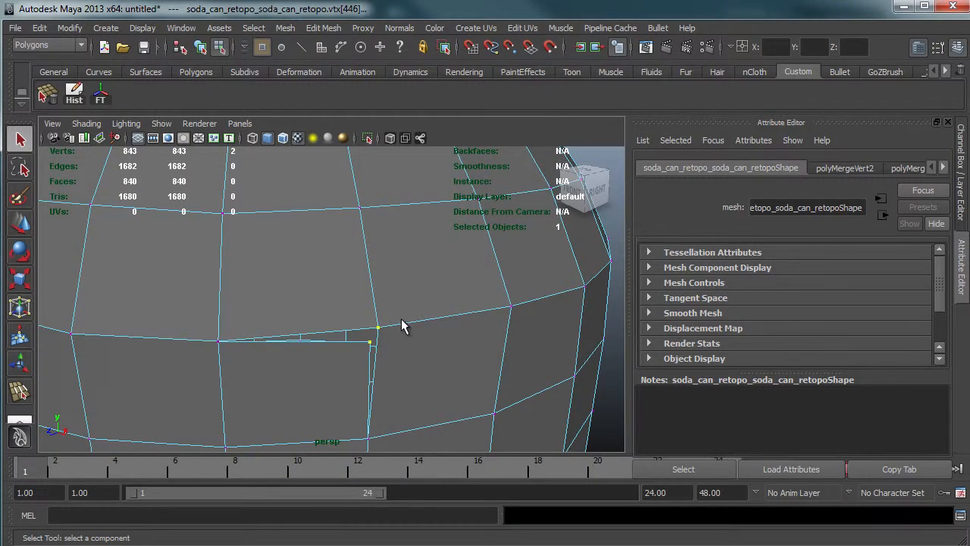
{"action": "right_click_drag", "start_coordinate": [398, 318], "coordinate": [349, 1], "text": "shift"}
Examine the closed area below the shoulder and the can body beside the original
{"action": "right_click_drag", "start_coordinate": [343, 248], "coordinate": [298, 297], "text": "alt"}
{"action": "left_click_drag", "start_coordinate": [316, 318], "coordinate": [424, 342], "text": "alt"}
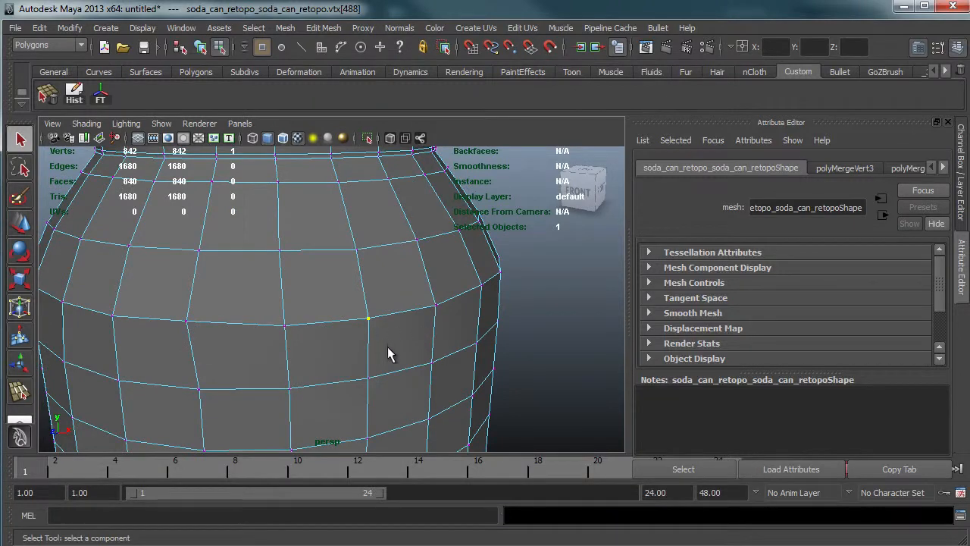
{"action": "middle_click_drag", "start_coordinate": [313, 282], "coordinate": [311, 230], "text": "alt"}
{"action": "right_click_drag", "start_coordinate": [312, 230], "coordinate": [230, 267], "text": "alt"}
{"action": "left_click_drag", "start_coordinate": [279, 271], "coordinate": [380, 274], "text": "alt"}
{"action": "right_click_drag", "start_coordinate": [355, 277], "coordinate": [239, 298], "text": "alt"}
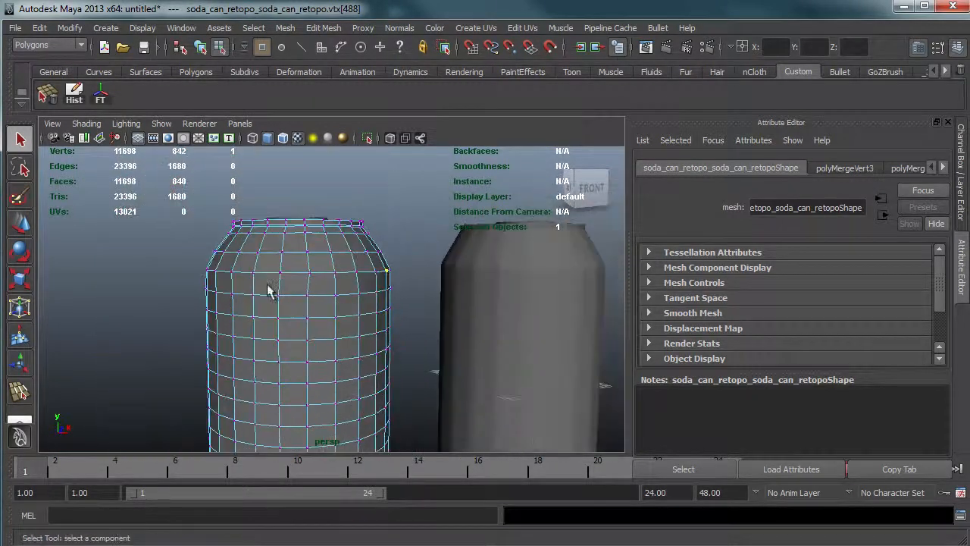
{"action": "middle_click_drag", "start_coordinate": [279, 296], "coordinate": [283, 152], "text": "alt"}
{"action": "left_click_drag", "start_coordinate": [287, 200], "coordinate": [309, 320], "text": "alt"}
Select several horizontal edge loops around the lower can body and clear the selection
{"action": "right_click_drag", "start_coordinate": [307, 316], "coordinate": [306, 279]}
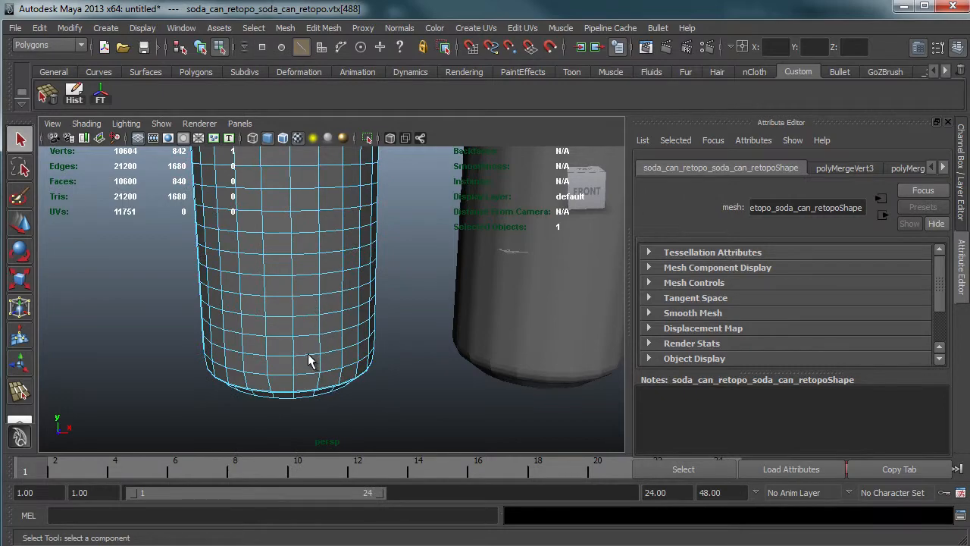
{"action": "double_click", "coordinate": [310, 351]}
{"action": "left_click_drag", "start_coordinate": [310, 347], "coordinate": [361, 310], "text": "alt"}
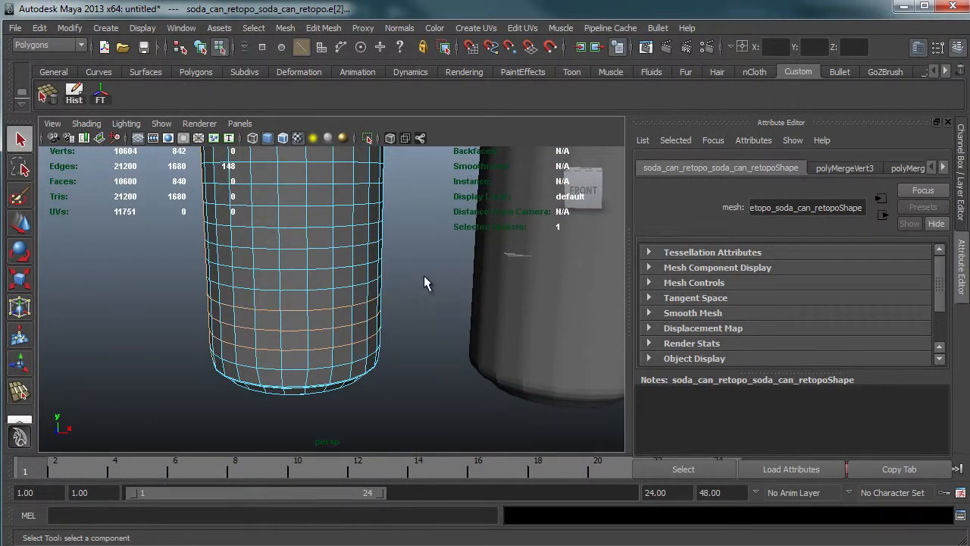
{"action": "left_click", "coordinate": [395, 301]}
Examine the retopologized can's body, base and lid from several angles
{"action": "left_click_drag", "start_coordinate": [447, 282], "coordinate": [325, 288], "text": "alt"}
{"action": "middle_click_drag", "start_coordinate": [325, 288], "coordinate": [320, 208], "text": "alt"}
{"action": "left_click_drag", "start_coordinate": [320, 208], "coordinate": [327, 281], "text": "alt"}
{"action": "right_click_drag", "start_coordinate": [346, 258], "coordinate": [254, 270], "text": "alt"}
{"action": "left_click_drag", "start_coordinate": [339, 253], "coordinate": [299, 333], "text": "alt"}
{"action": "left_click_drag", "start_coordinate": [379, 250], "coordinate": [348, 219], "text": "alt"}
{"action": "right_click_drag", "start_coordinate": [365, 328], "coordinate": [450, 279], "text": "alt"}
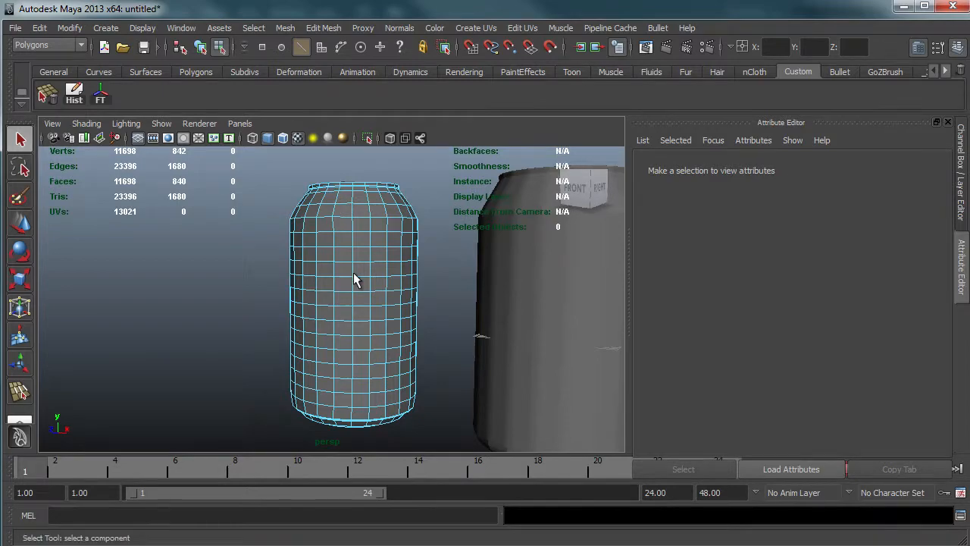
{"action": "left_click_drag", "start_coordinate": [356, 278], "coordinate": [430, 300], "text": "alt"}
{"action": "right_click_drag", "start_coordinate": [430, 300], "coordinate": [486, 267], "text": "alt"}
{"action": "left_click_drag", "start_coordinate": [376, 366], "coordinate": [345, 254], "text": "alt"}
Return to object selection, move the pull tab slightly along the X axis on the lid, and deselect it
{"action": "left_click", "coordinate": [351, 274]}
{"action": "middle_click_drag", "start_coordinate": [373, 305], "coordinate": [270, 226], "text": "alt"}
{"action": "right_click_drag", "start_coordinate": [262, 191], "coordinate": [304, 180]}
{"action": "middle_click_drag", "start_coordinate": [284, 190], "coordinate": [322, 250], "text": "alt"}
{"action": "left_click", "coordinate": [307, 234]}
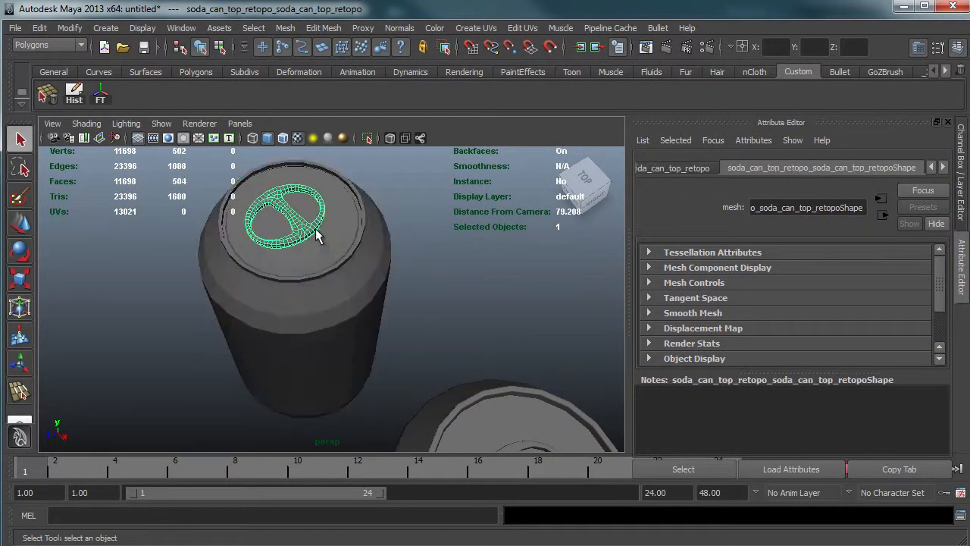
{"action": "key", "text": "w"}
{"action": "left_click_drag", "start_coordinate": [318, 245], "coordinate": [326, 251]}
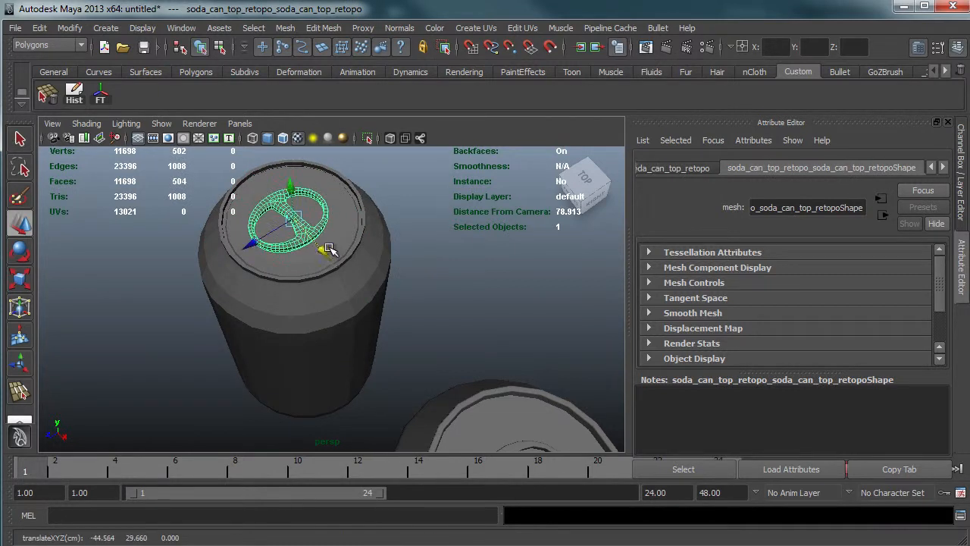
{"action": "left_click", "coordinate": [414, 254]}
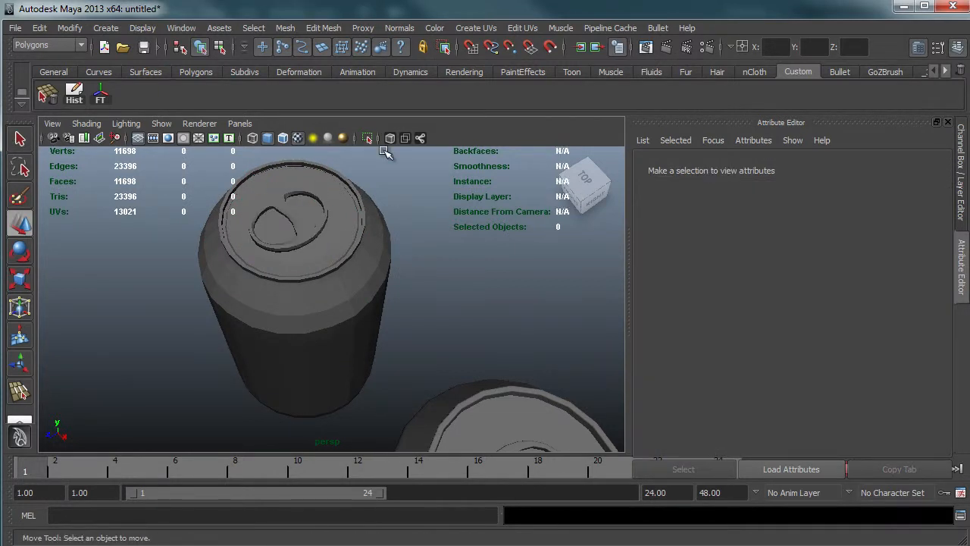